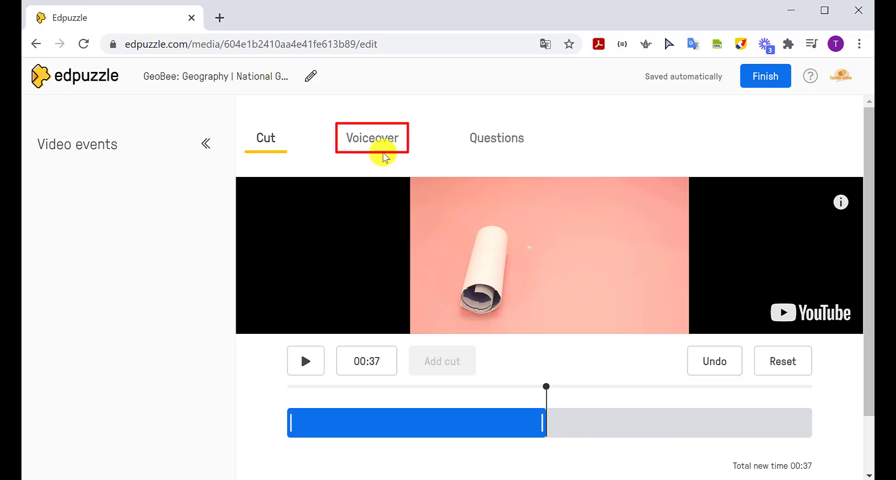
# - Check the voiceover option, switch to adding questions, and pause the video near its start at 00:02
pyautogui.click(377, 142)
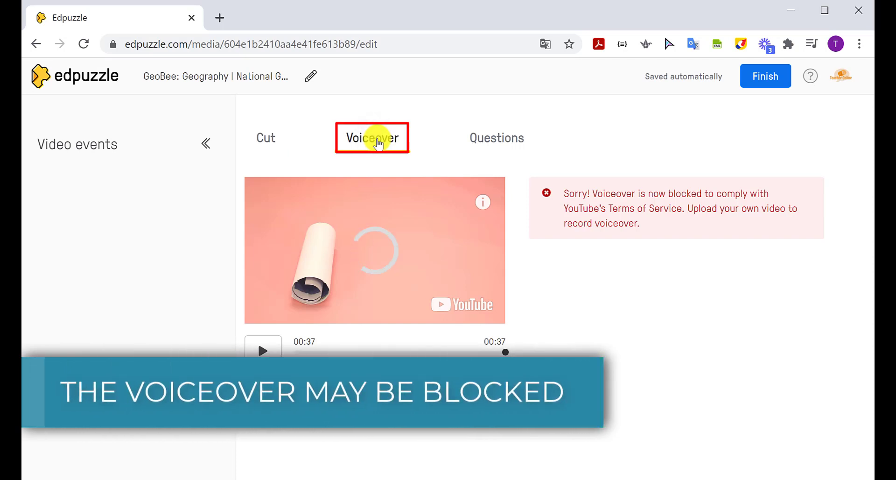
pyautogui.click(493, 140)
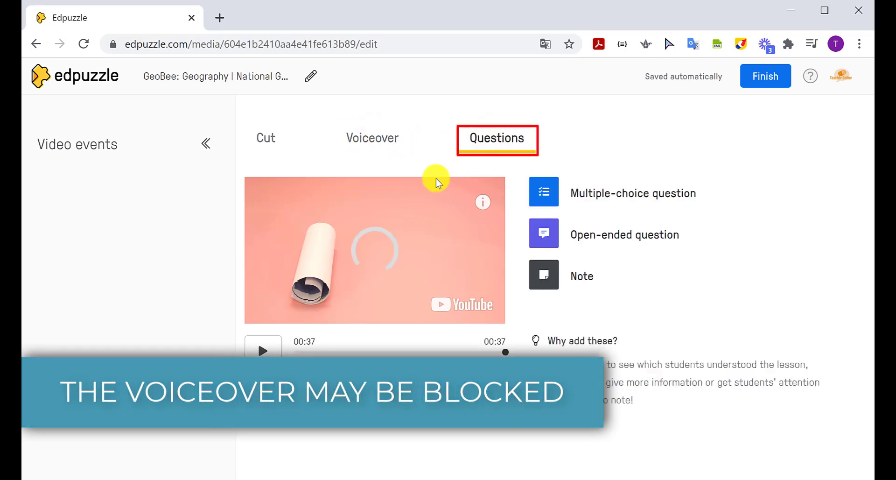
pyautogui.click(301, 352)
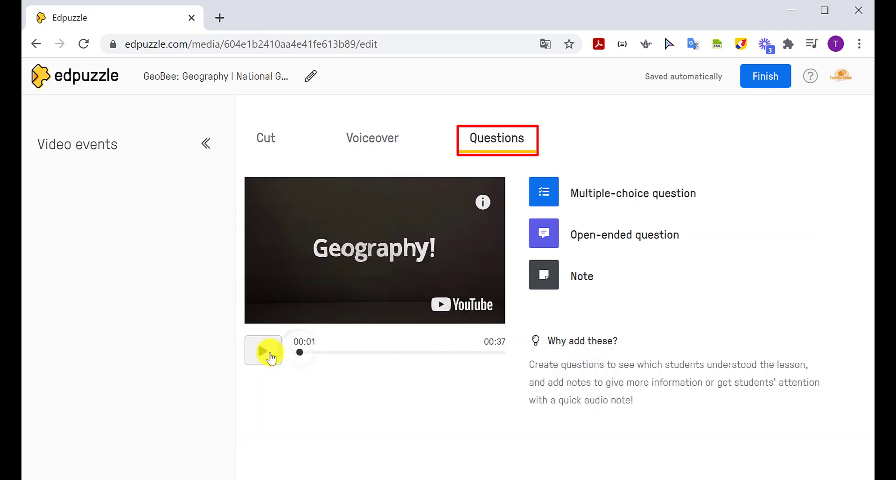
pyautogui.click(264, 351)
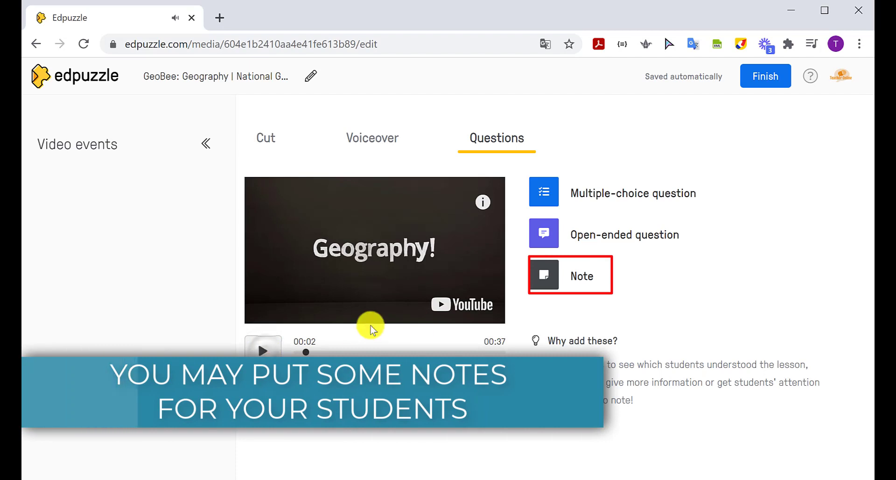
# - Insert a note at 00:02 reading "Listen carefully and answer the questions" and save it
pyautogui.click(589, 275)
pyautogui.write('Listen carefully and answer the questions')
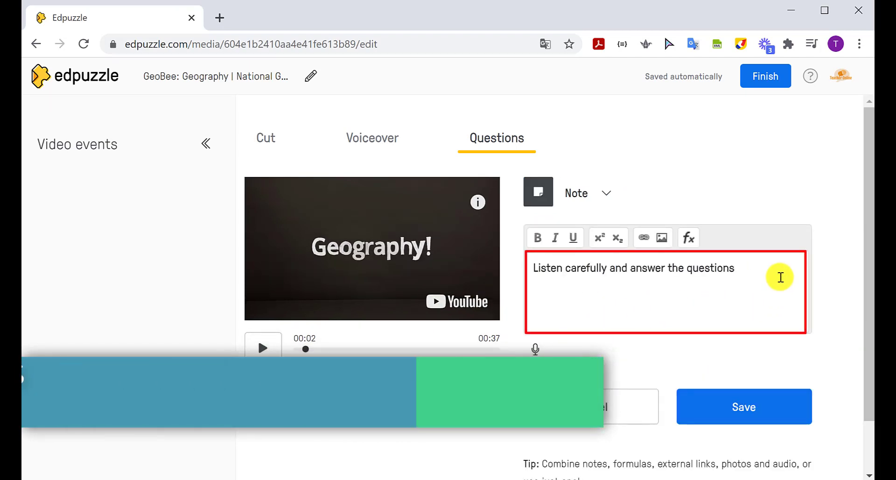
pyautogui.click(778, 408)
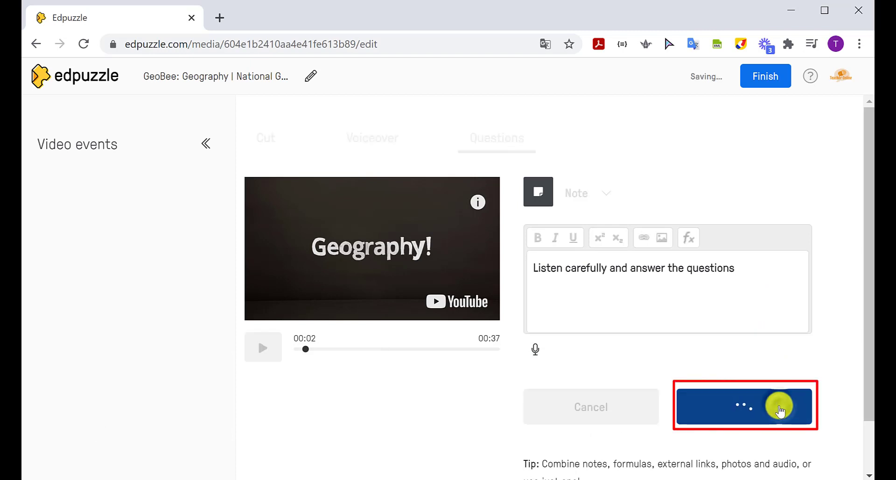
# - Start a multiple-choice question at 00:09 asking "How do we call an imaginary line that separates two things?"
pyautogui.click(624, 375)
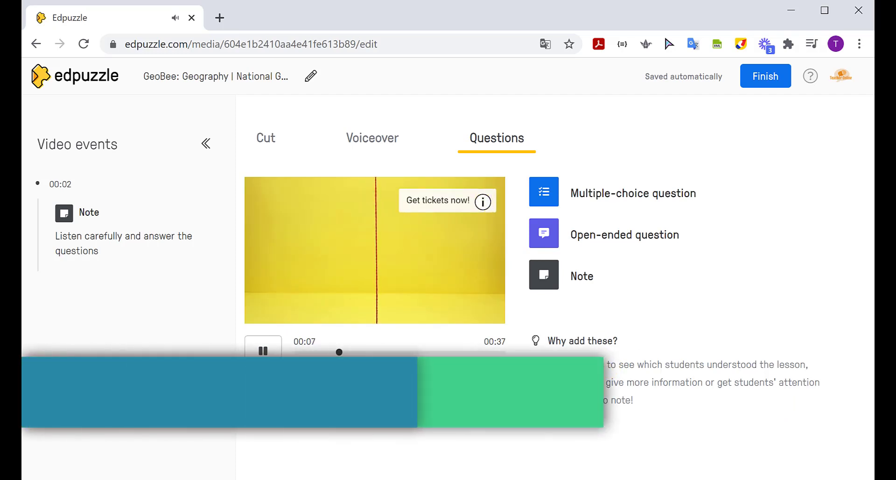
pyautogui.click(263, 350)
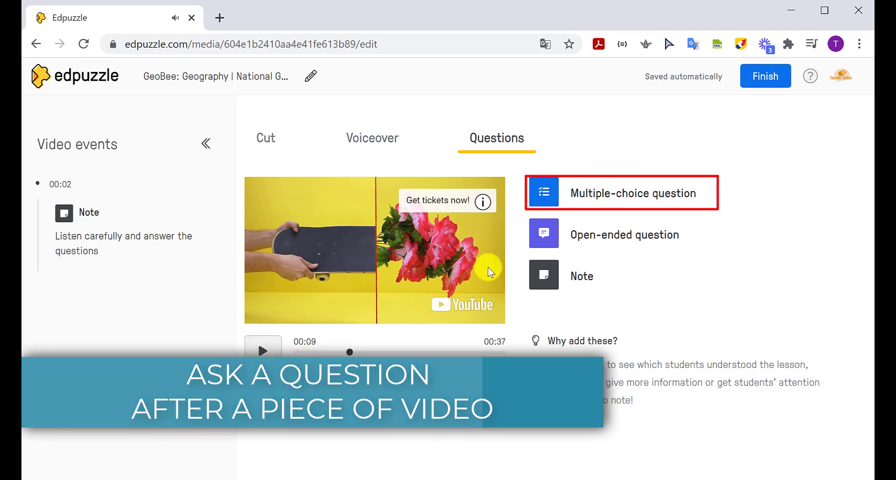
pyautogui.click(554, 201)
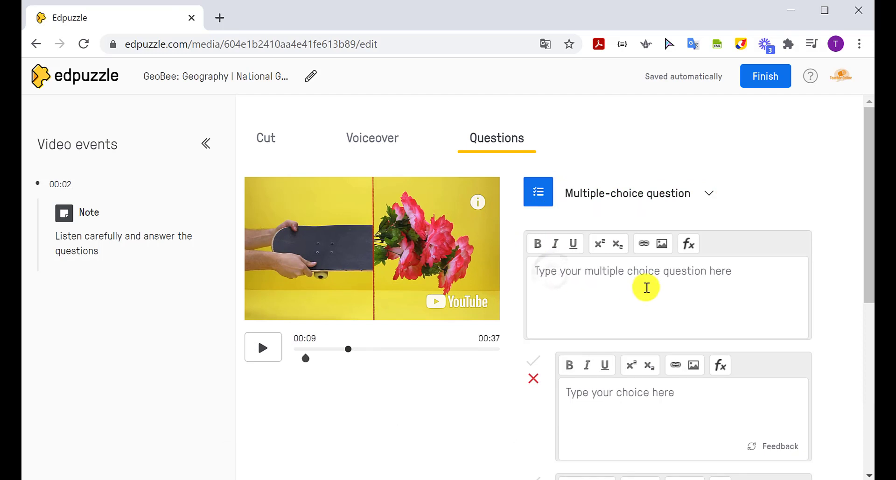
pyautogui.write('How do we call an imaginary line that separates two things?')
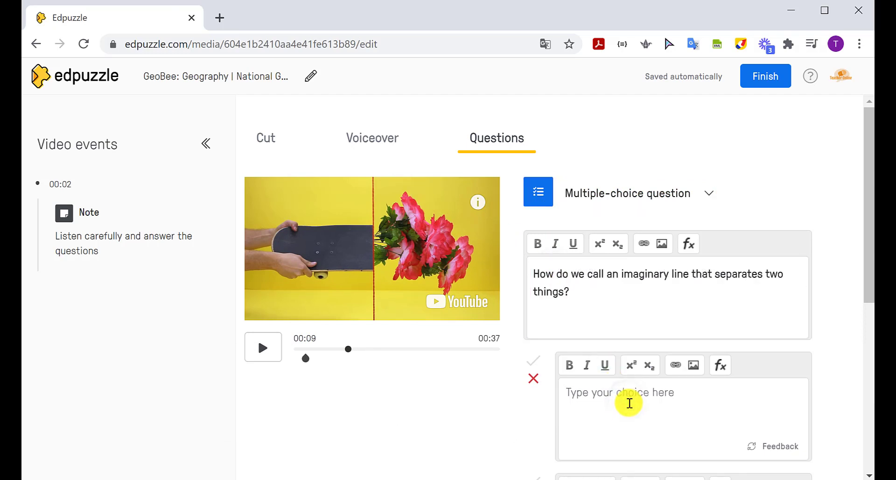
# - Enter three answer choices for the imaginary line question: "a corner", "a border" and "a porter"
pyautogui.write('a corne')
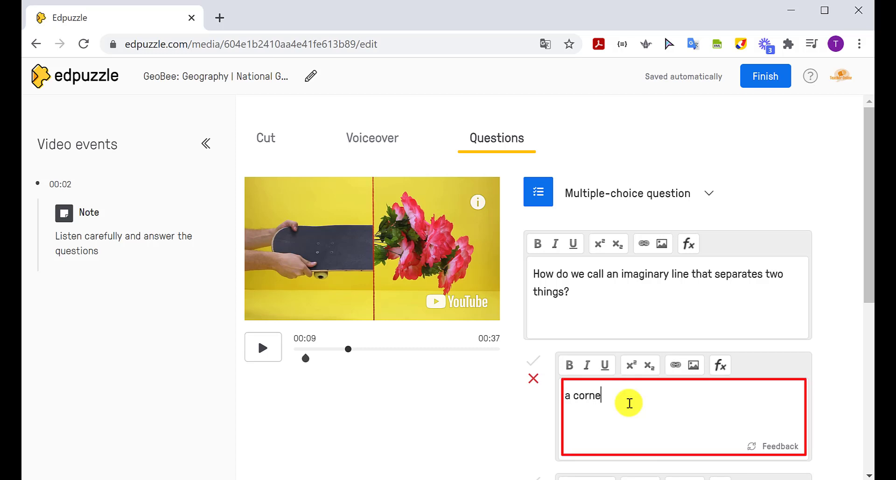
pyautogui.write('r')
pyautogui.scroll(-2, 629, 402)
pyautogui.click(638, 439)
pyautogui.write('a border')
pyautogui.scroll(-5, 641, 440)
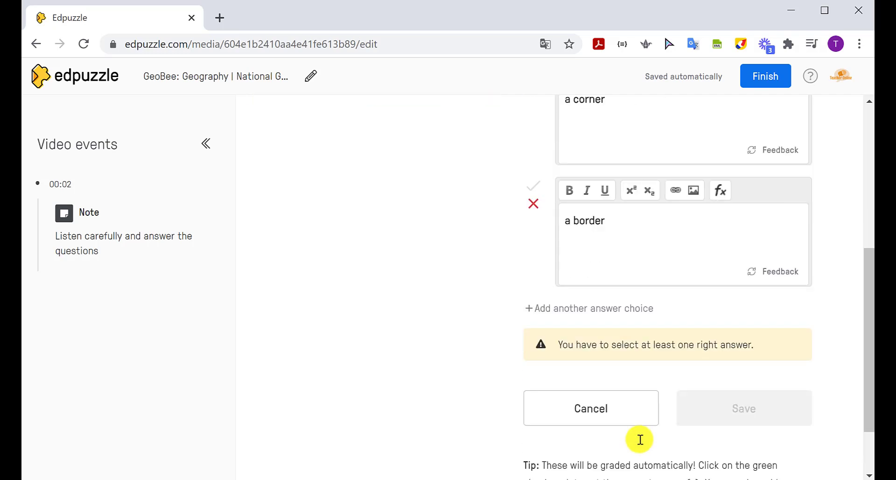
pyautogui.click(558, 310)
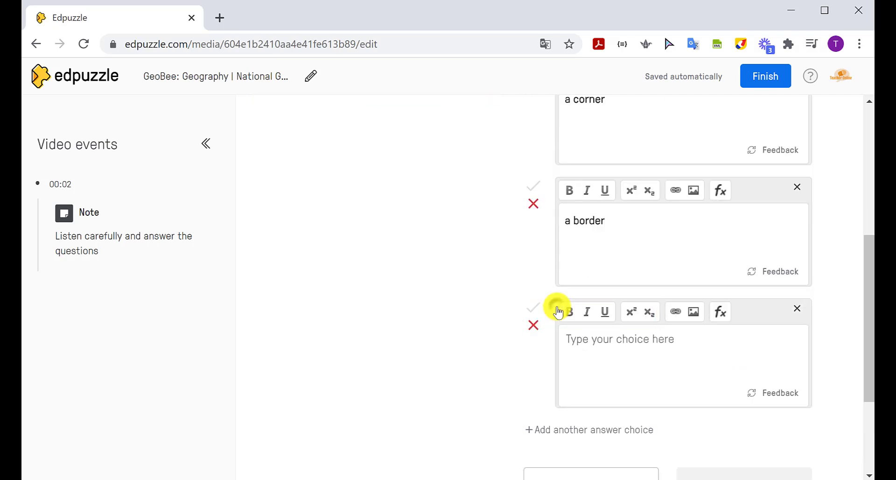
pyautogui.write('a porter')
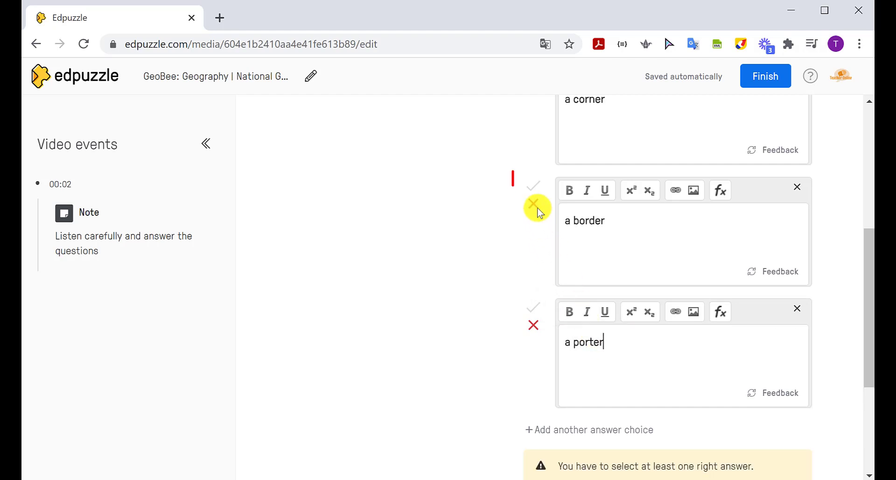
# - Mark "a border" as the correct answer and save the multiple-choice question
pyautogui.click(530, 188)
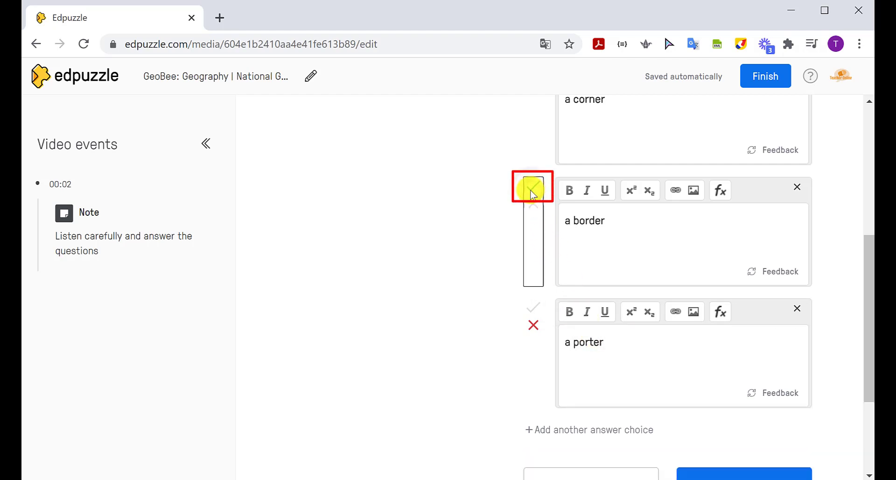
pyautogui.scroll(-2, 798, 397)
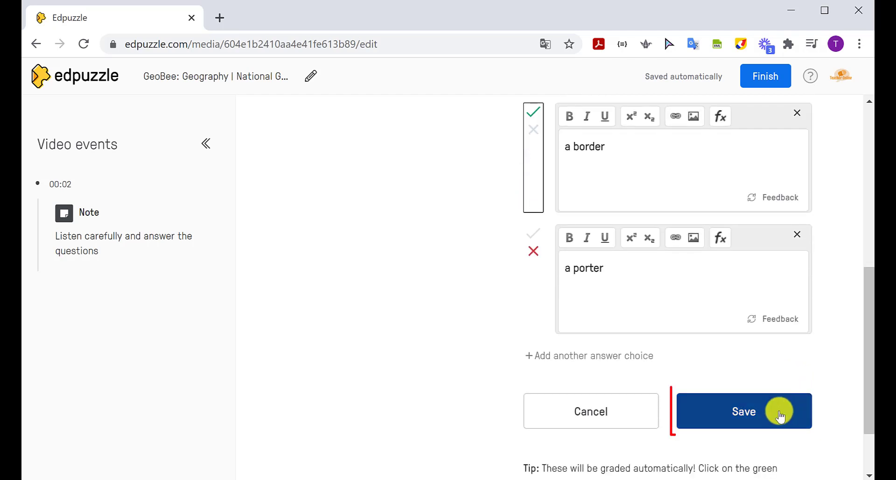
pyautogui.click(780, 415)
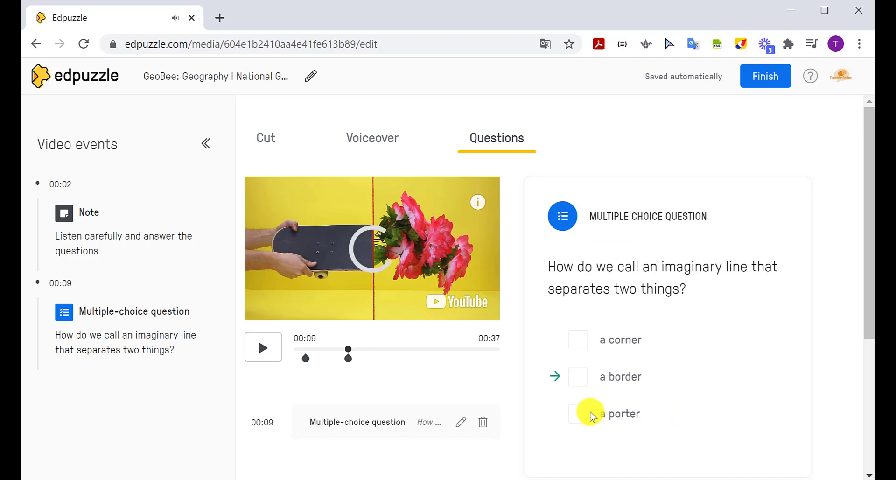
# - Continue the video to 00:17 and start a multiple-choice question there asking "What is a river?"
pyautogui.scroll(-3, 597, 408)
pyautogui.click(616, 364)
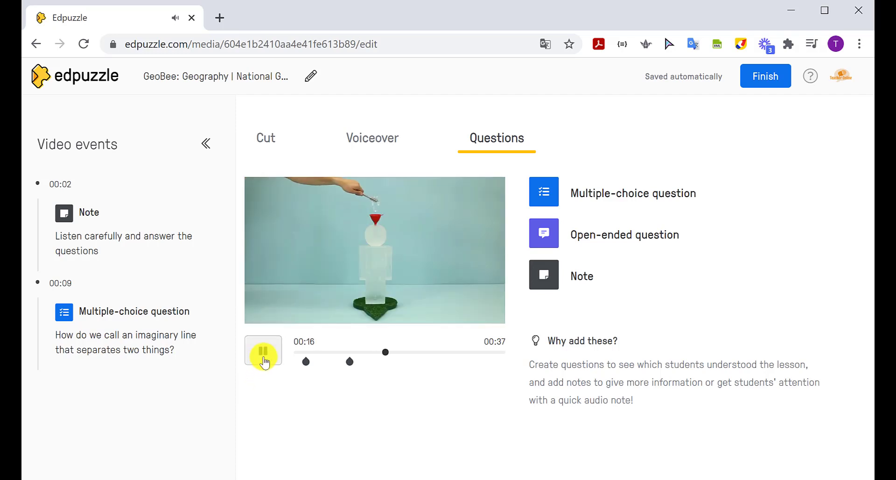
pyautogui.click(263, 351)
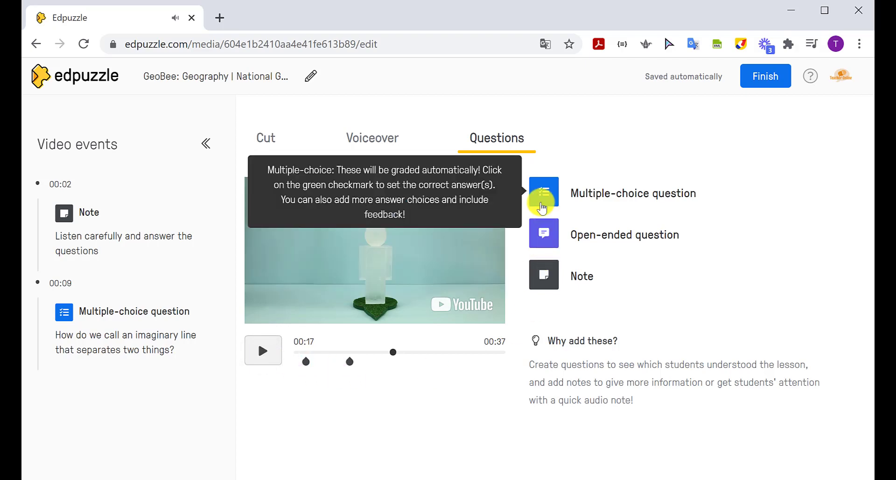
pyautogui.click(541, 195)
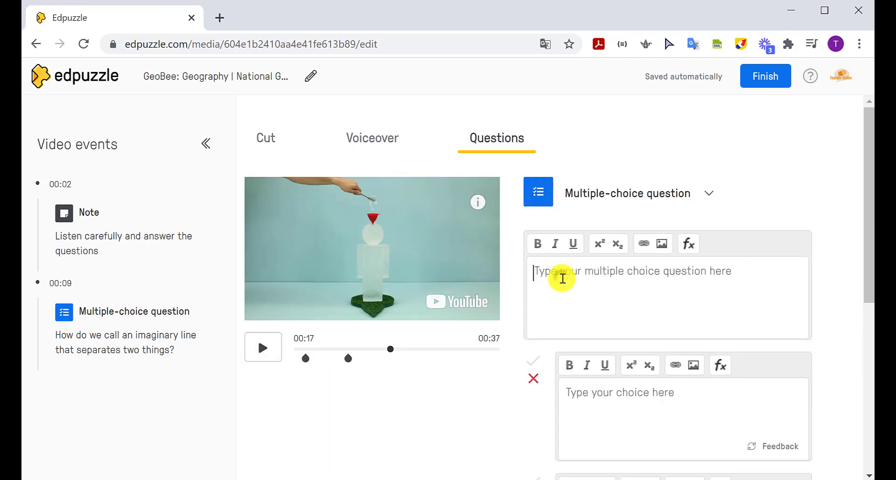
pyautogui.write('What is a river?')
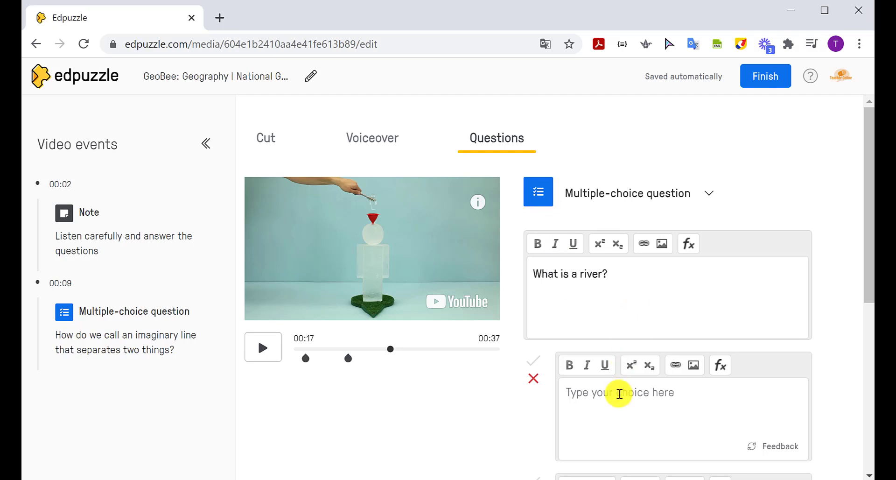
# - Enter the river question's choices "A smaller body of water that flows into a larger one." and "A large desert area."
pyautogui.scroll(-3, 619, 395)
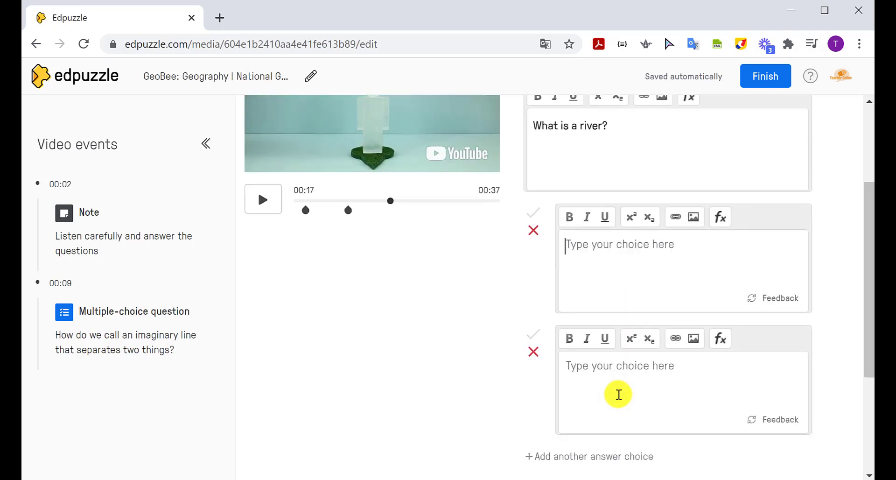
pyautogui.write('A smaller body of water that flows into a larger one.')
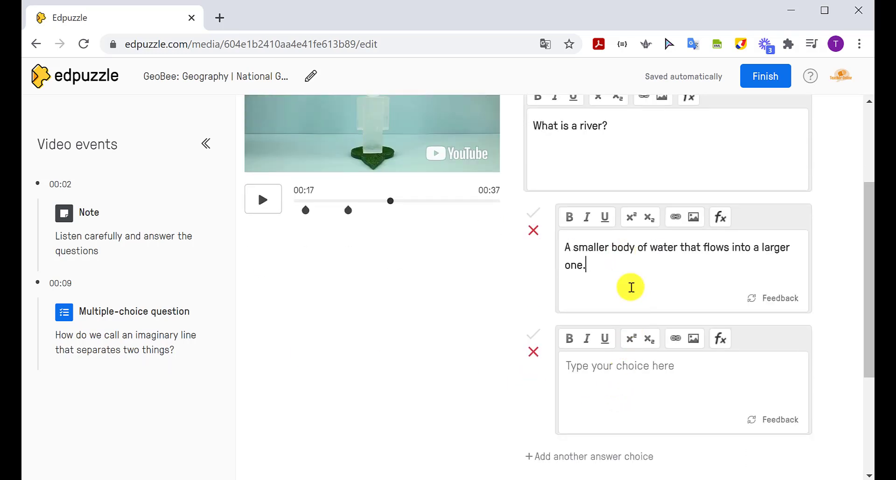
pyautogui.write('A large desert area.')
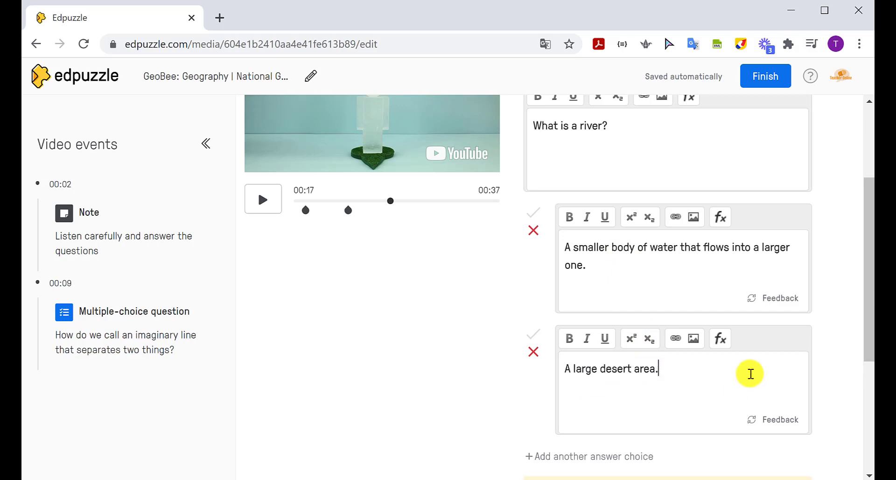
# - Mark the "A smaller body of water" choice as correct and save the river question
pyautogui.scroll(-2, 747, 373)
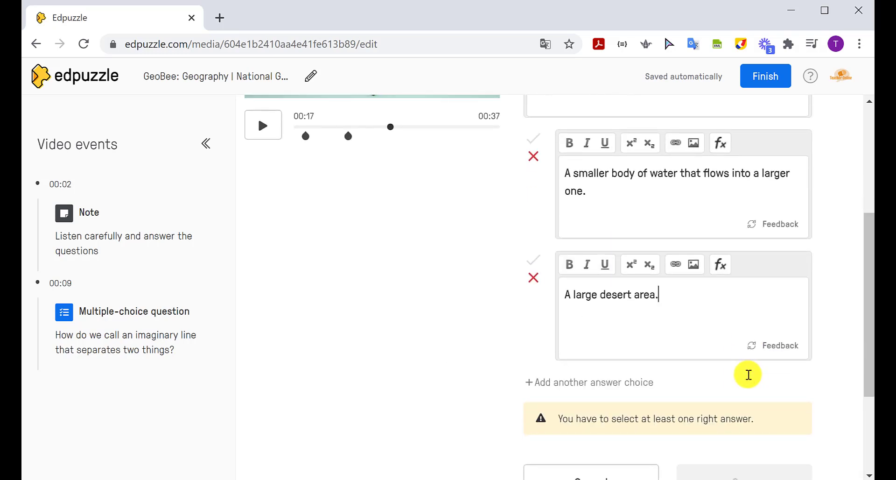
pyautogui.scroll(2, 748, 375)
pyautogui.click(533, 215)
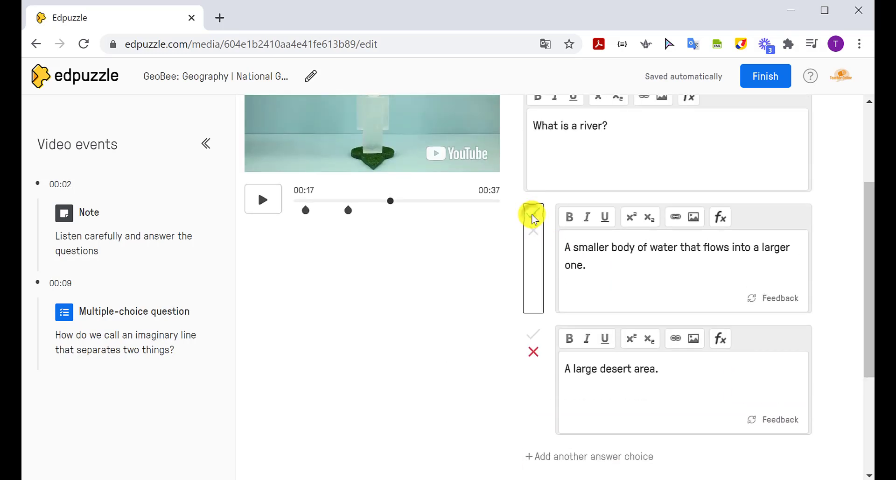
pyautogui.scroll(-4, 625, 320)
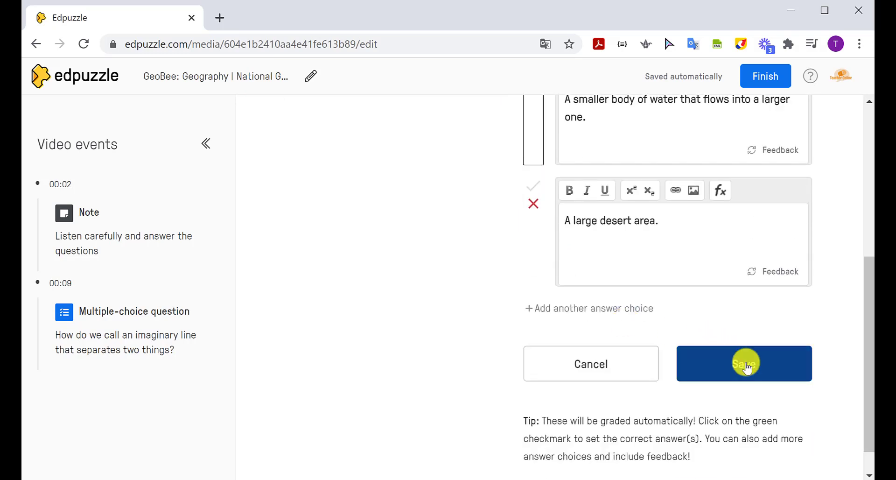
pyautogui.click(746, 365)
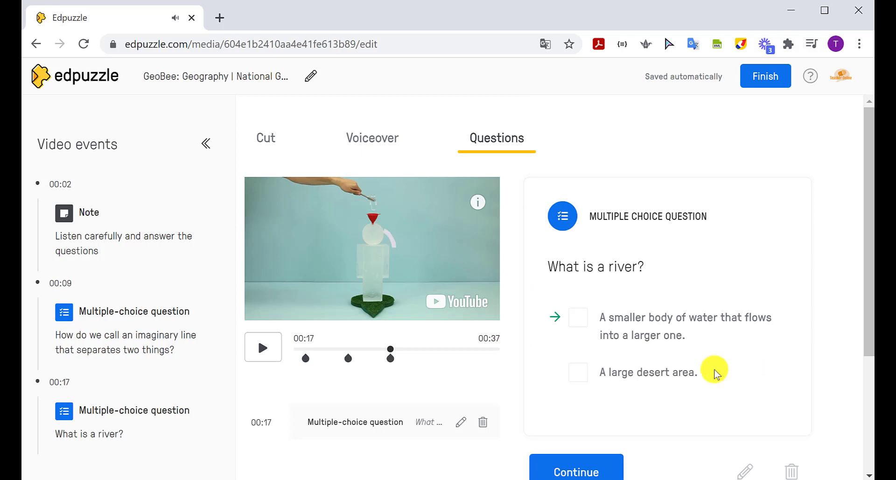
# - Add and save an open-ended question at 00:26: "How do we call the line that goes around the Earth and separates the Northern & Southern Hemispheres?"
pyautogui.click(570, 461)
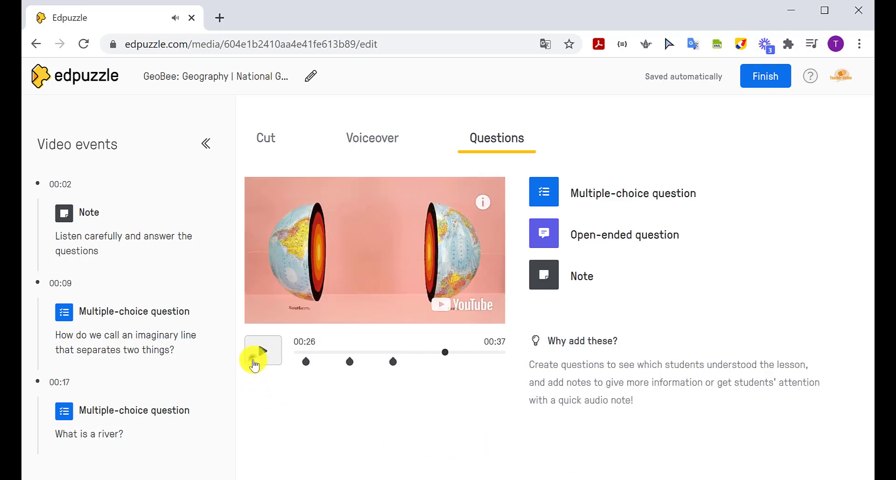
pyautogui.click(543, 233)
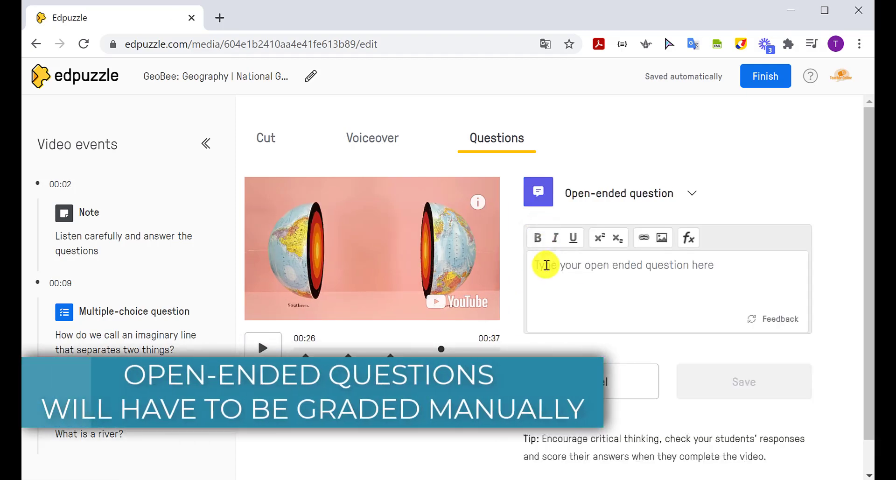
pyautogui.click(670, 280)
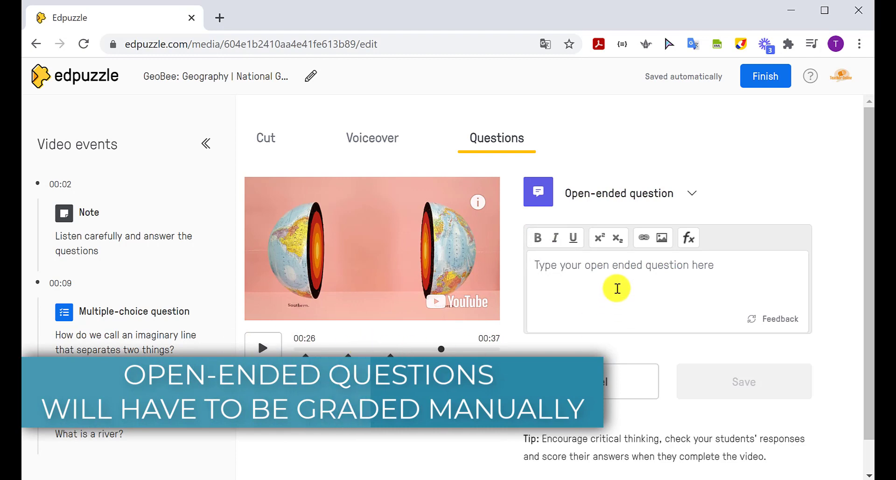
pyautogui.write('How do we call the line that goes around the Earth and separates the Northern & Southern Hemispheres?')
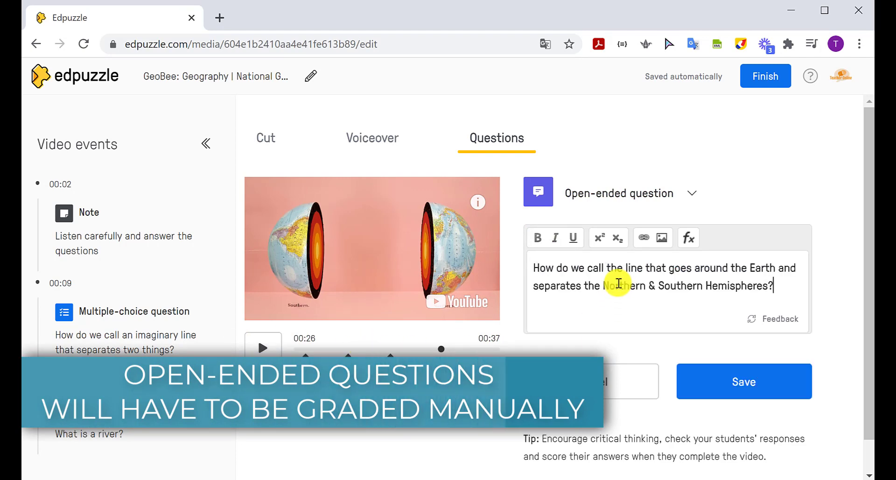
pyautogui.click(793, 380)
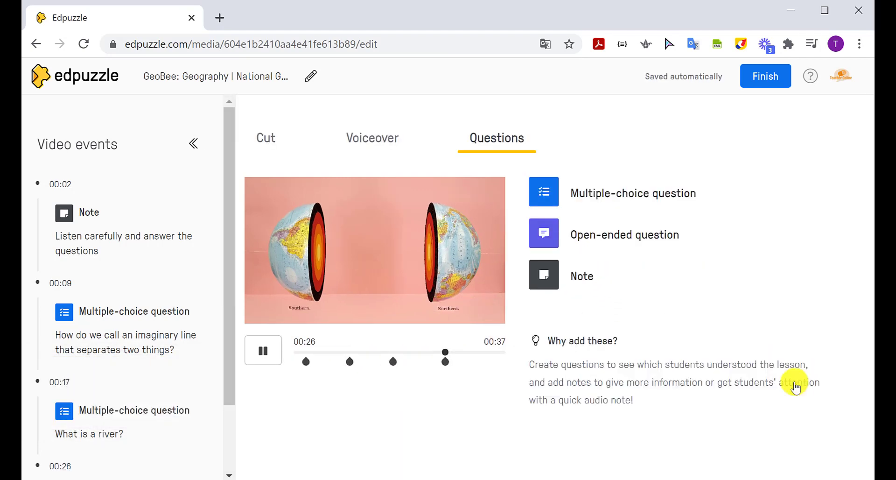
# - Add and save an open-ended question at 00:35: "How do we call a little section of land that is surrounded by water on three sides?"
pyautogui.click(609, 390)
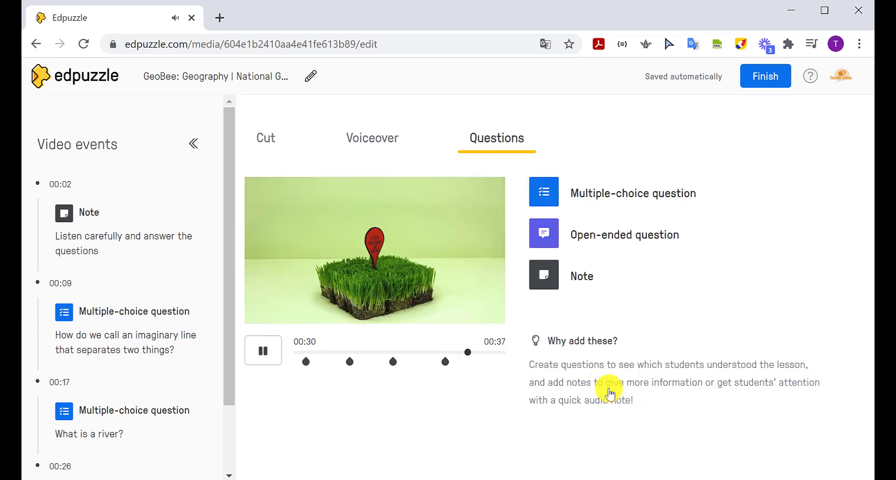
pyautogui.click(257, 365)
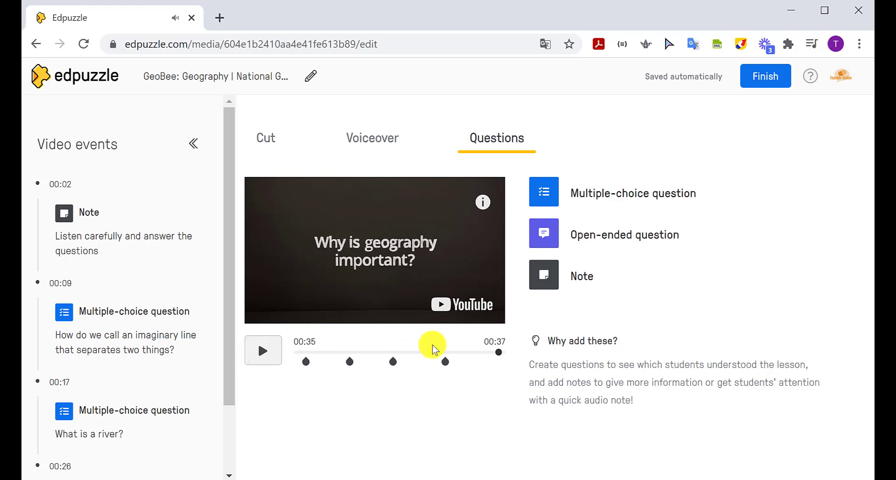
pyautogui.click(497, 353)
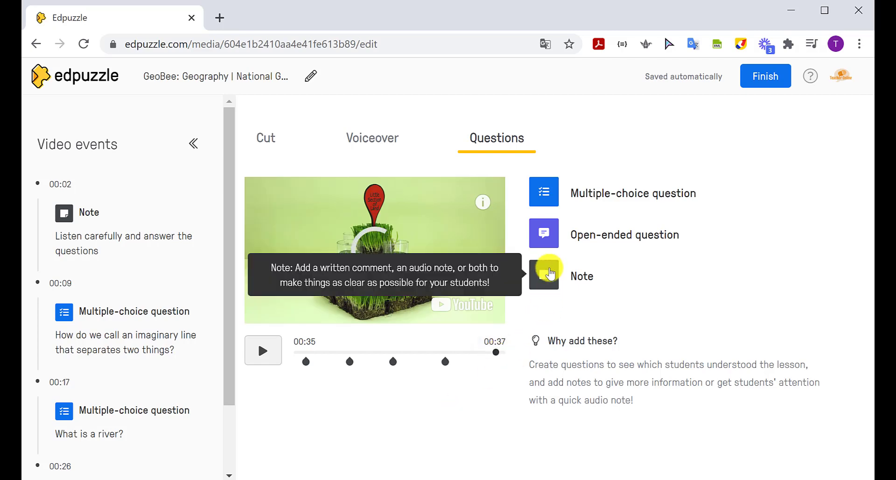
pyautogui.click(545, 236)
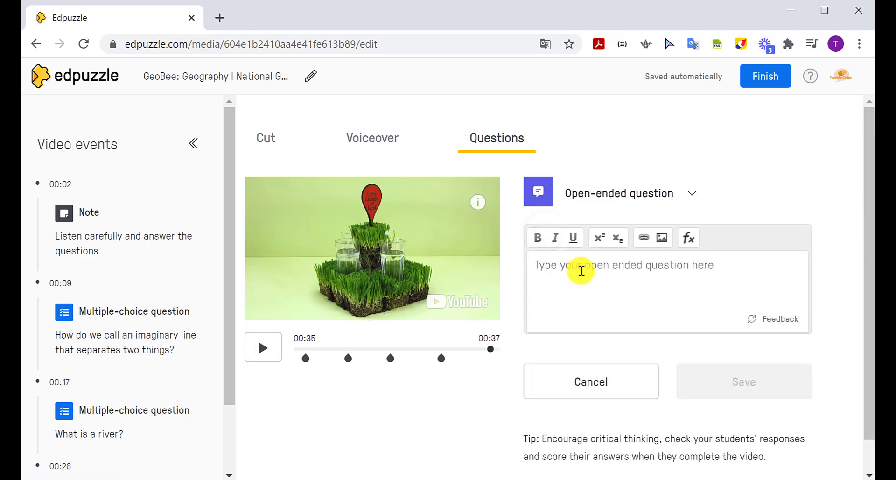
pyautogui.click(555, 292)
pyautogui.write('How do we call a little section of land that is surrounded by water on three sides?')
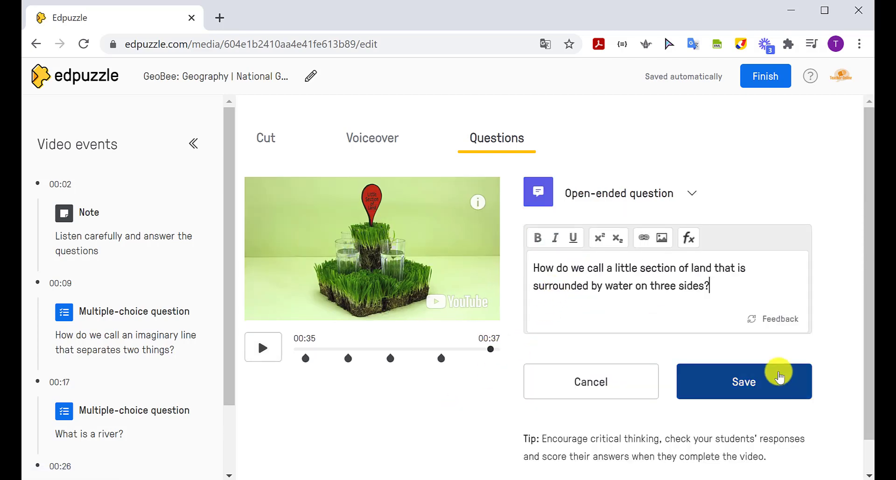
pyautogui.scroll(-1, 780, 375)
pyautogui.click(791, 360)
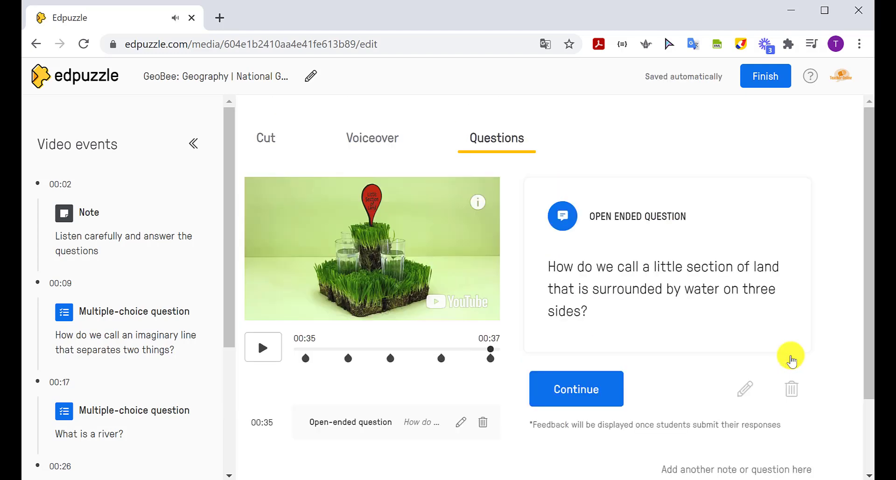
# - Continue past the last question, finish editing the lesson and set its visibility to Private
pyautogui.click(578, 390)
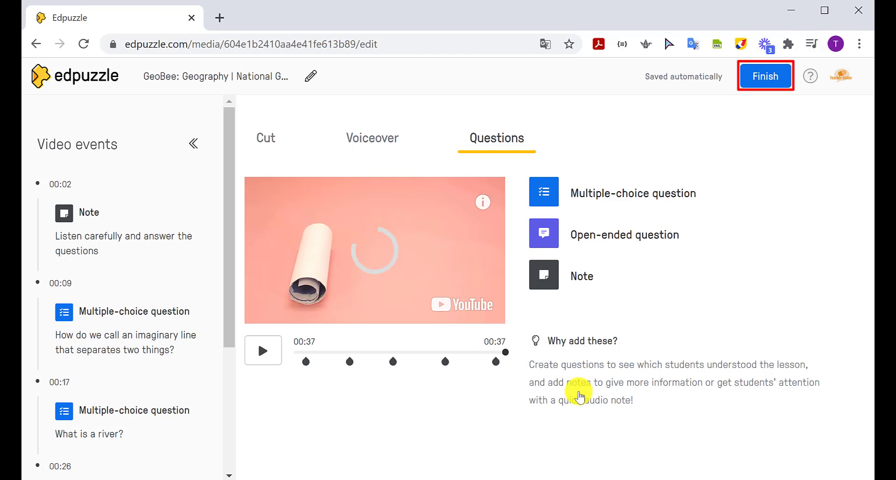
pyautogui.click(754, 83)
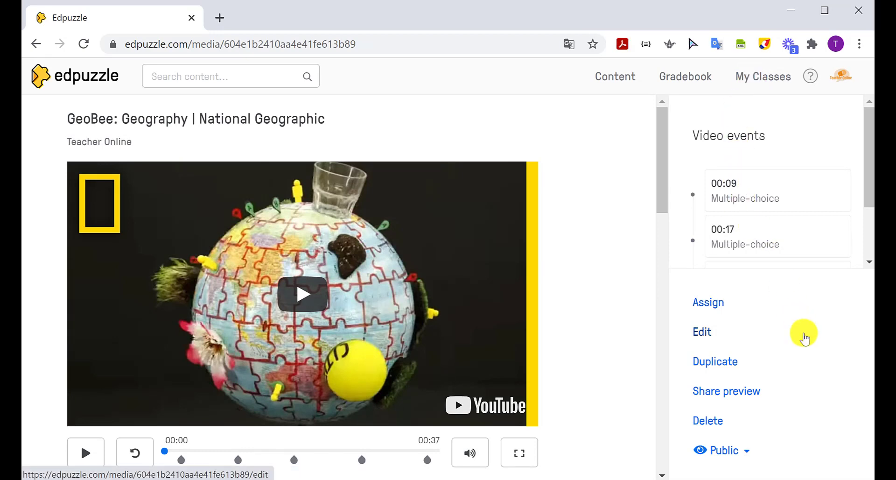
pyautogui.click(751, 451)
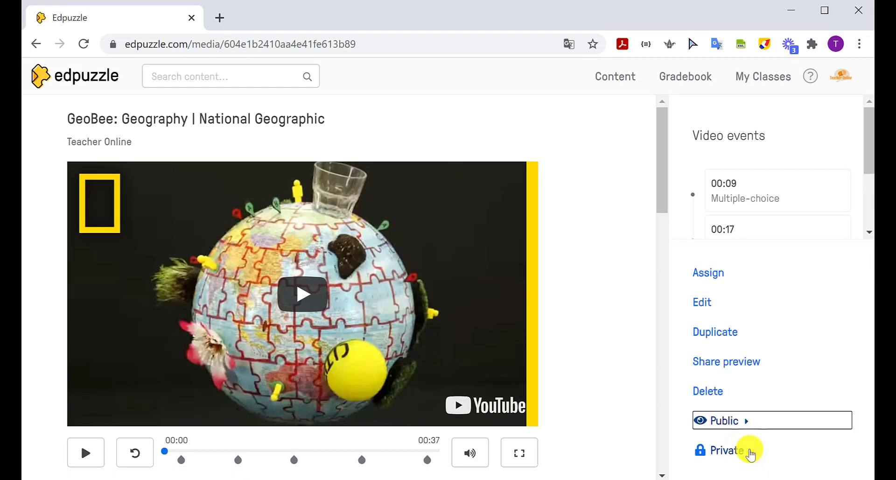
pyautogui.click(751, 452)
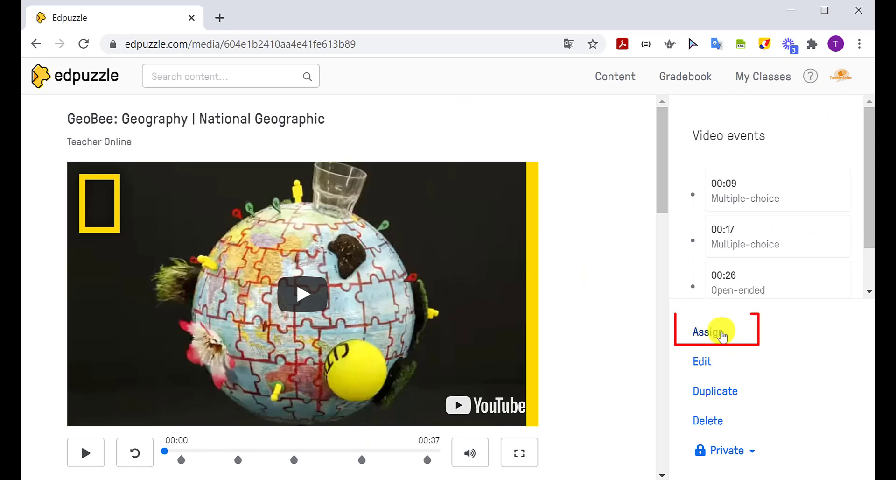
# - Start assigning the lesson and enter "My first class" as the name of a new class for it
pyautogui.click(724, 334)
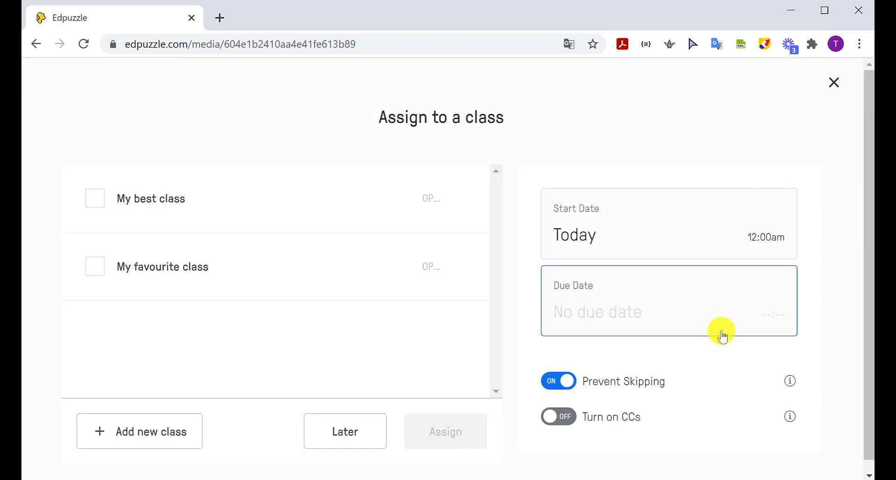
pyautogui.click(173, 438)
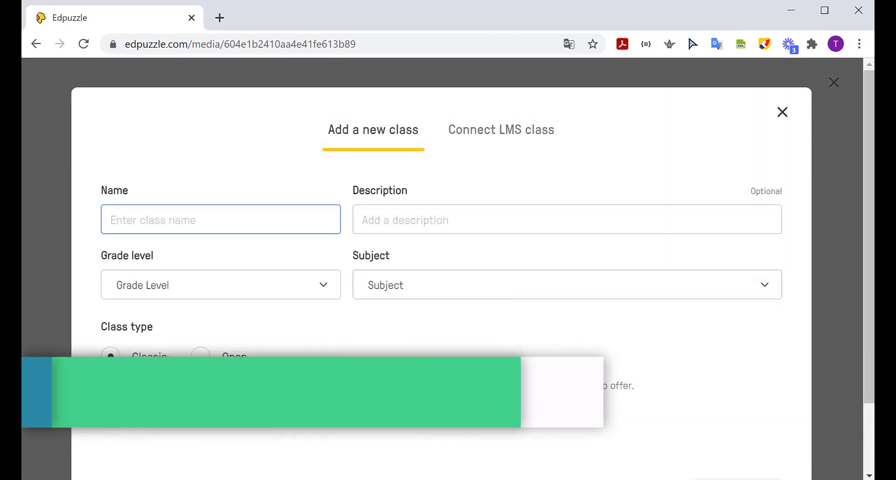
pyautogui.click(515, 148)
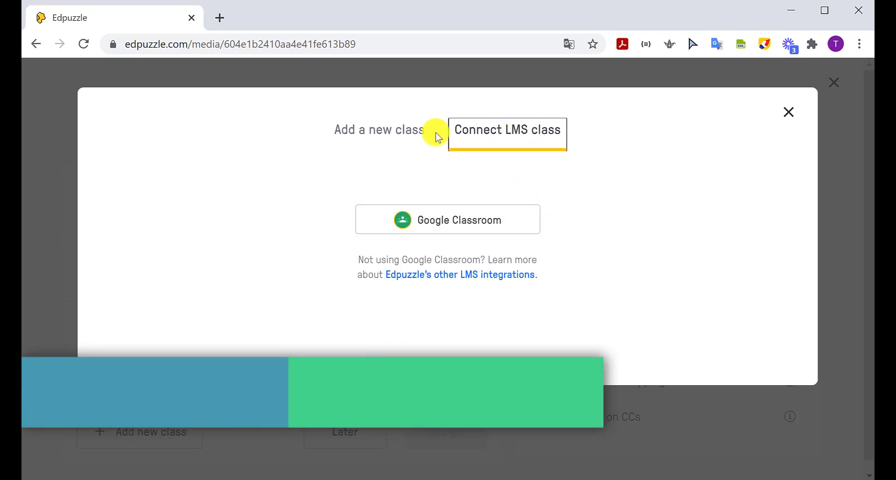
pyautogui.click(418, 133)
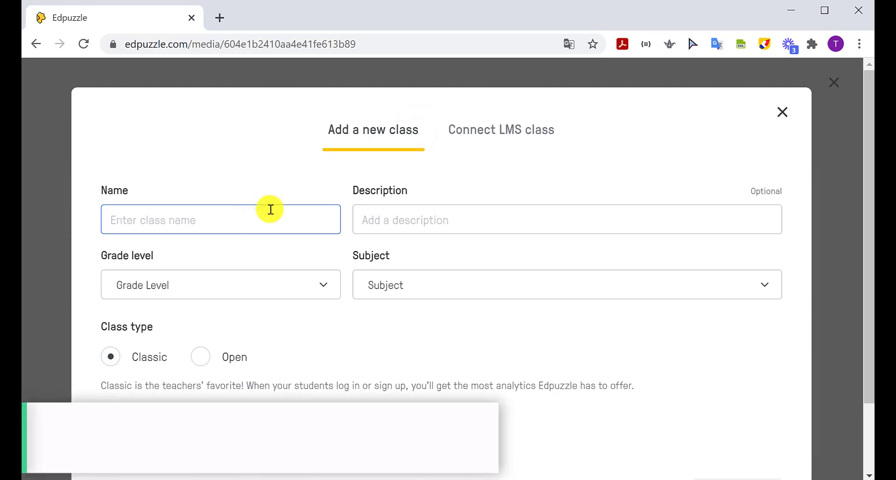
pyautogui.write('My fi')
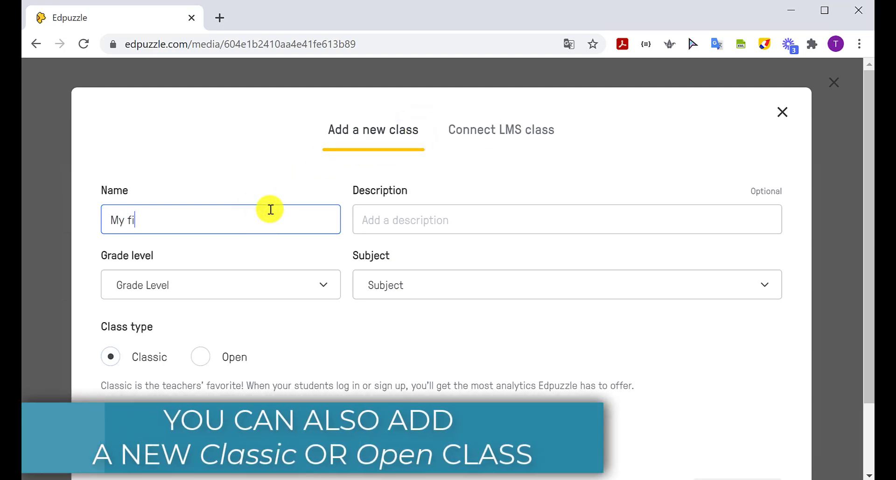
pyautogui.write('rst class')
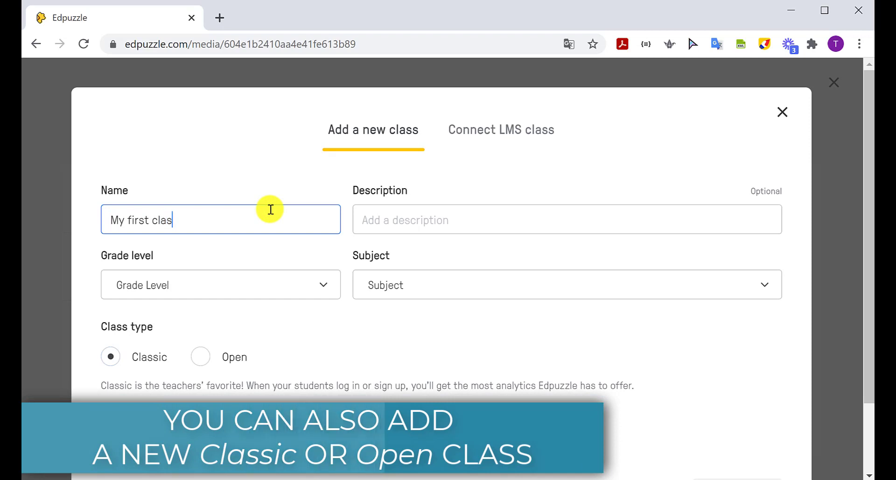
pyautogui.click(406, 229)
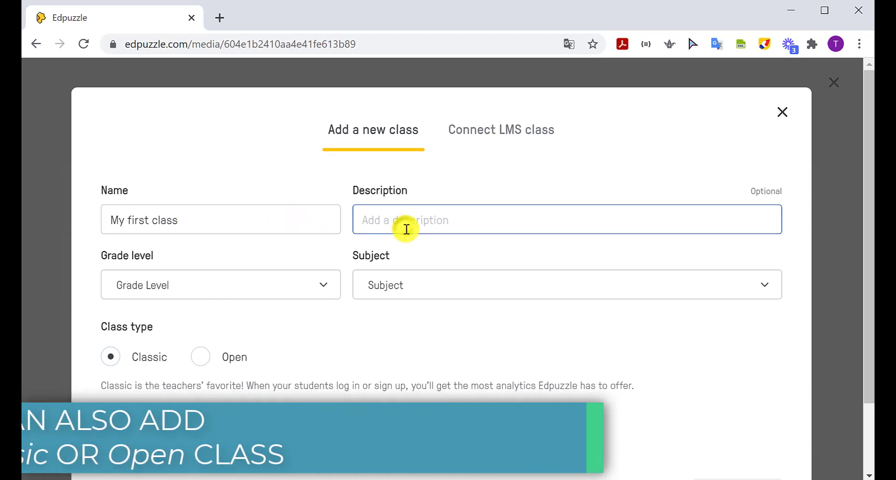
# - Set the new class's grade level to 6th grade and its subject to English
pyautogui.click(208, 280)
pyautogui.scroll(-3, 246, 374)
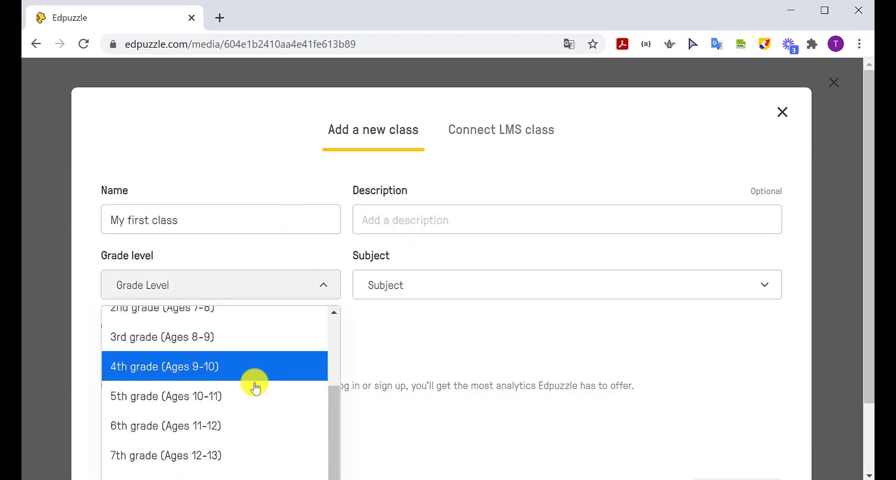
pyautogui.click(256, 422)
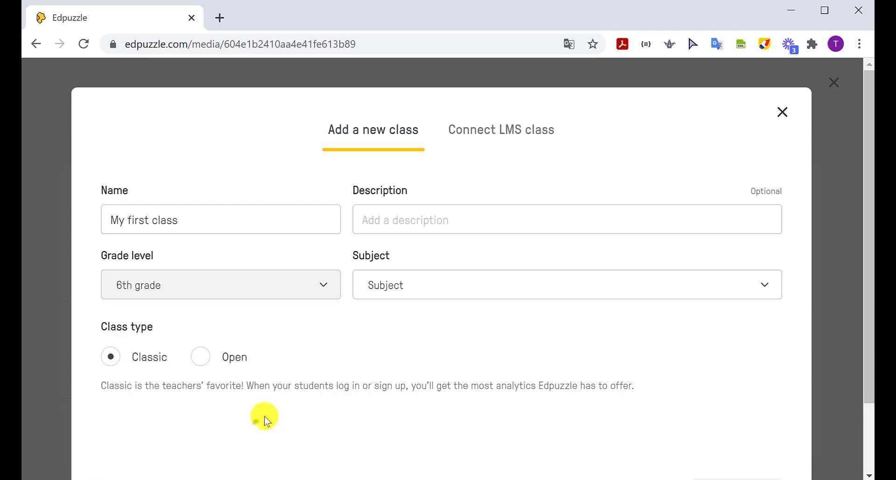
pyautogui.click(390, 293)
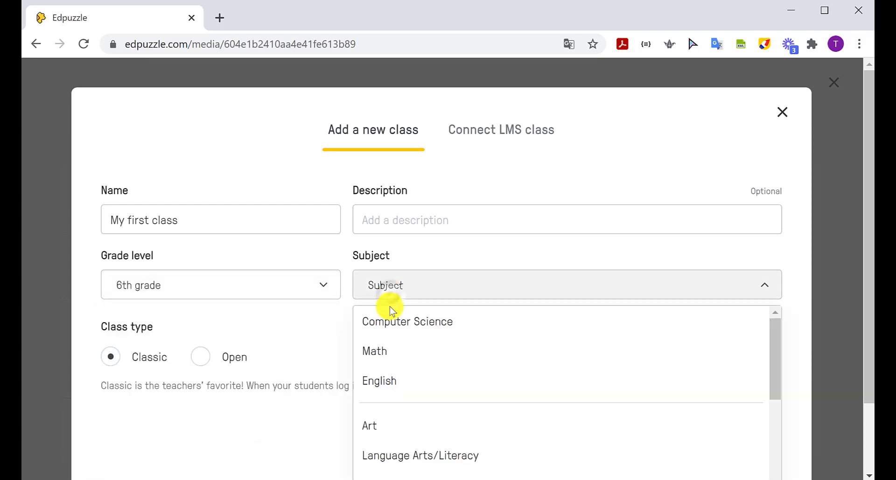
pyautogui.scroll(-2, 382, 369)
pyautogui.scroll(-2, 387, 387)
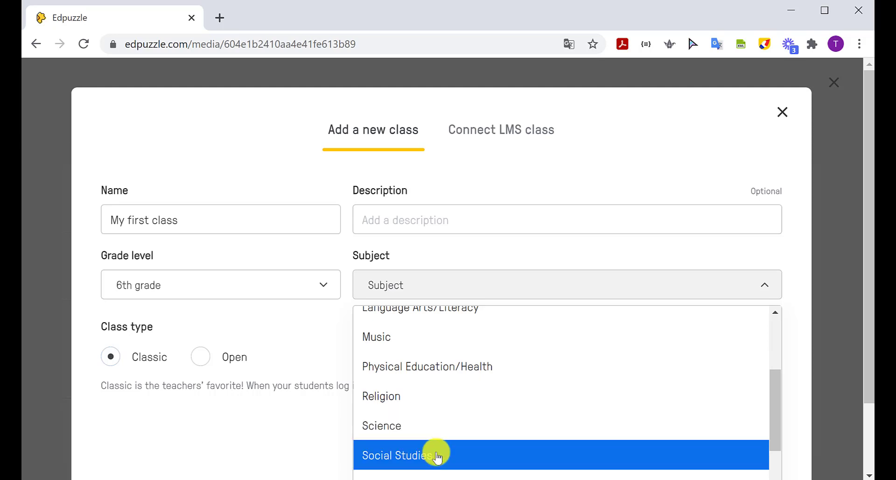
pyautogui.scroll(-2, 438, 456)
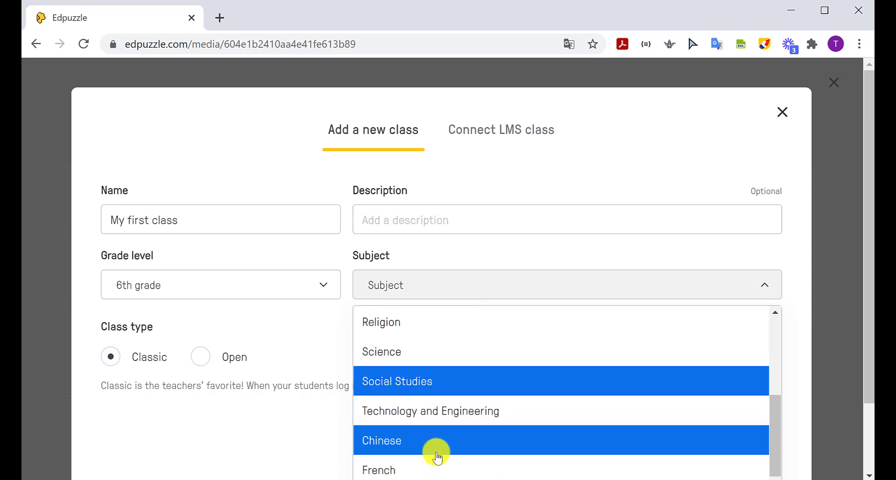
pyautogui.scroll(-2, 434, 456)
pyautogui.scroll(8, 434, 456)
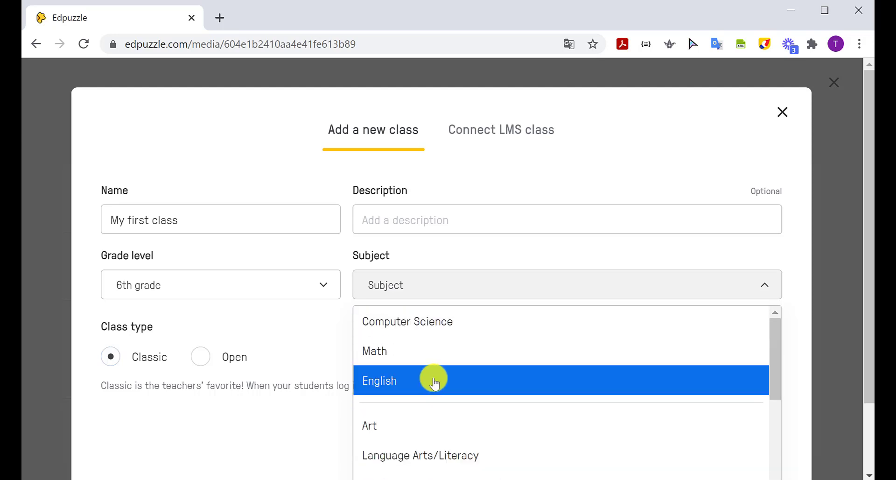
pyautogui.click(433, 389)
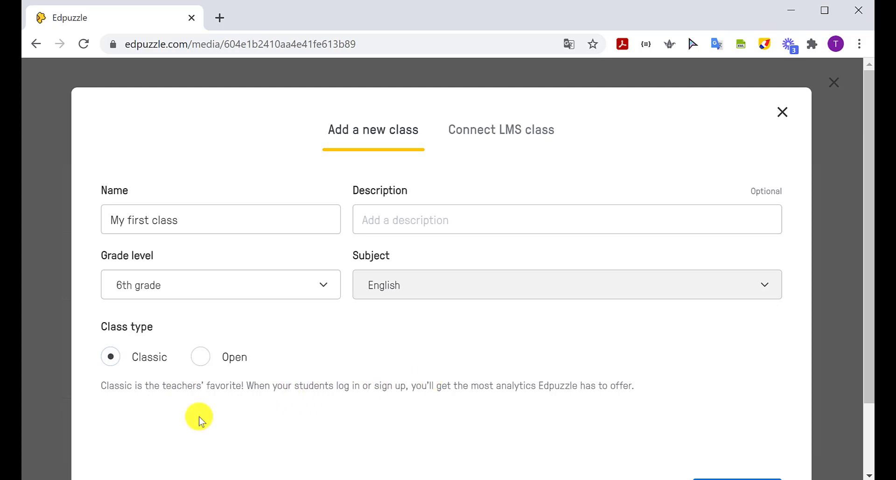
# - Set the class type to Open and create the class
pyautogui.click(200, 357)
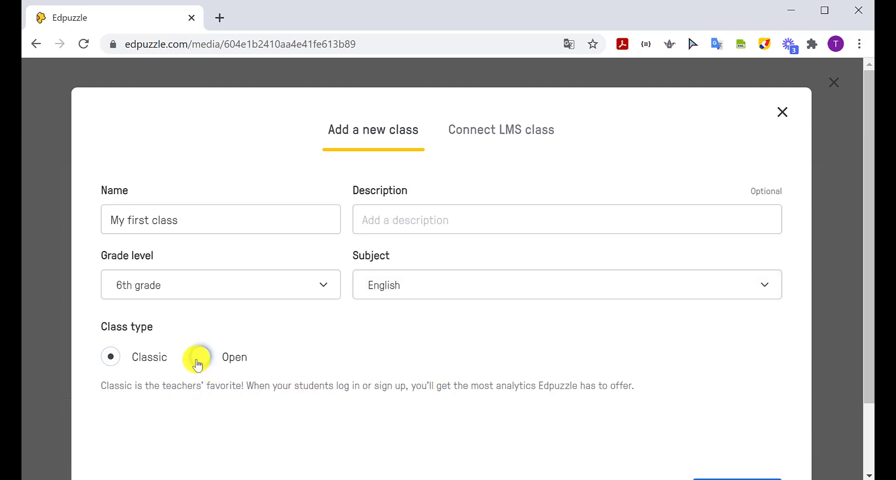
pyautogui.scroll(-3, 387, 443)
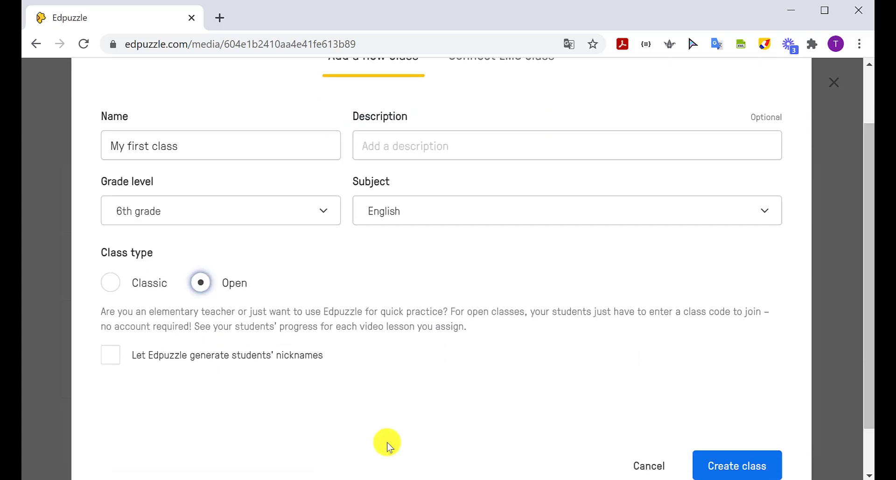
pyautogui.scroll(-1, 738, 434)
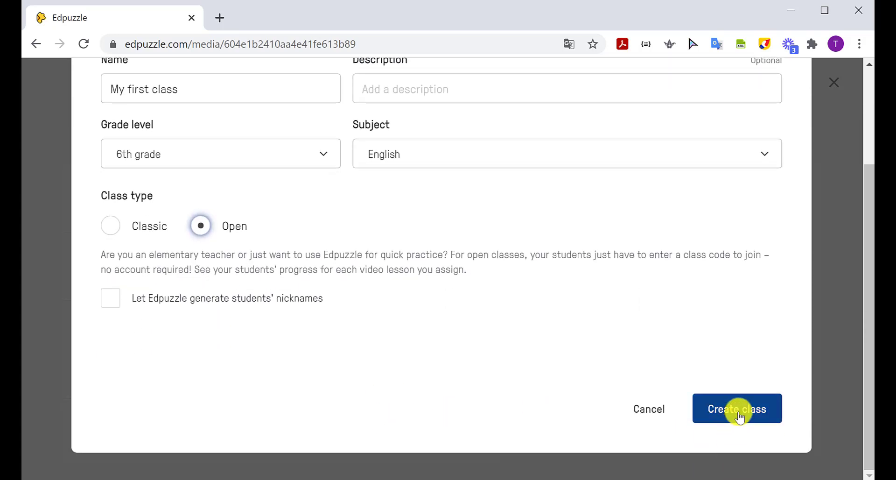
pyautogui.click(740, 417)
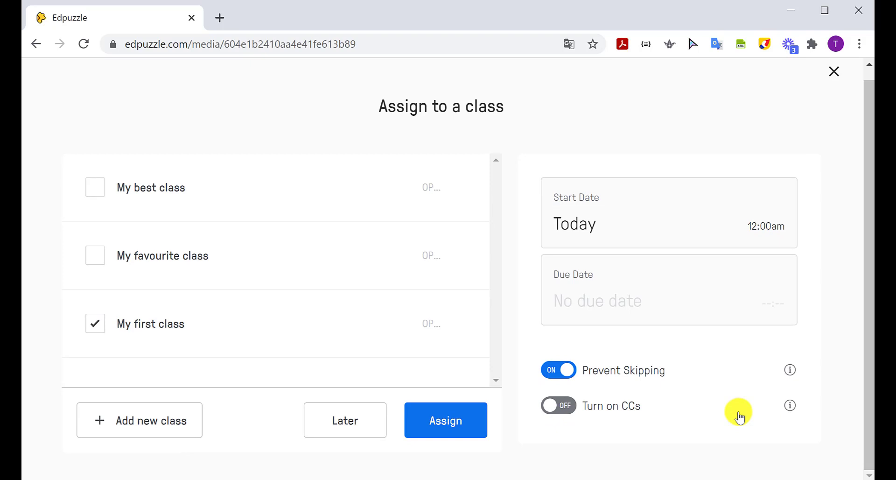
# - Set the due date to March 16th at 11:59pm and assign the lesson to "My first class"
pyautogui.click(710, 301)
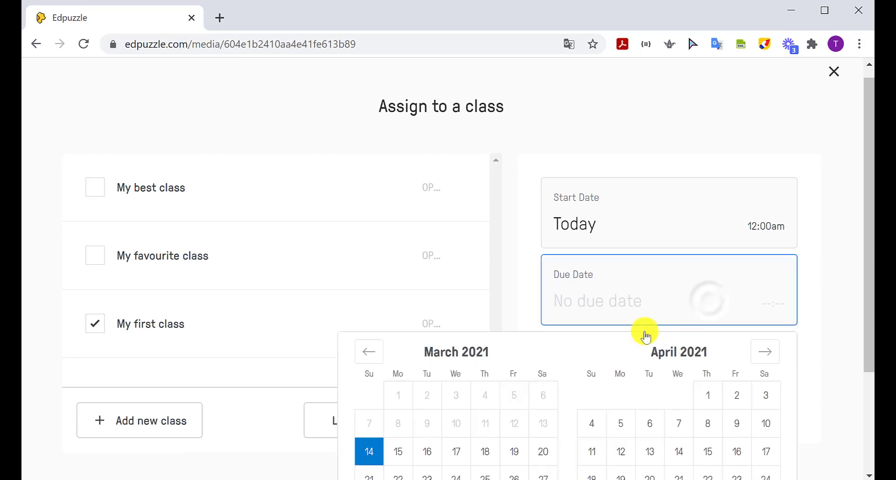
pyautogui.click(429, 450)
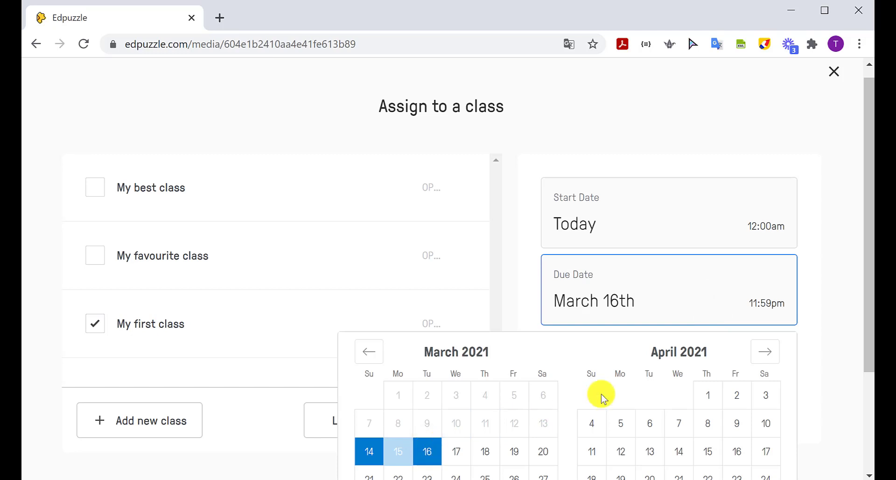
pyautogui.scroll(-3, 597, 394)
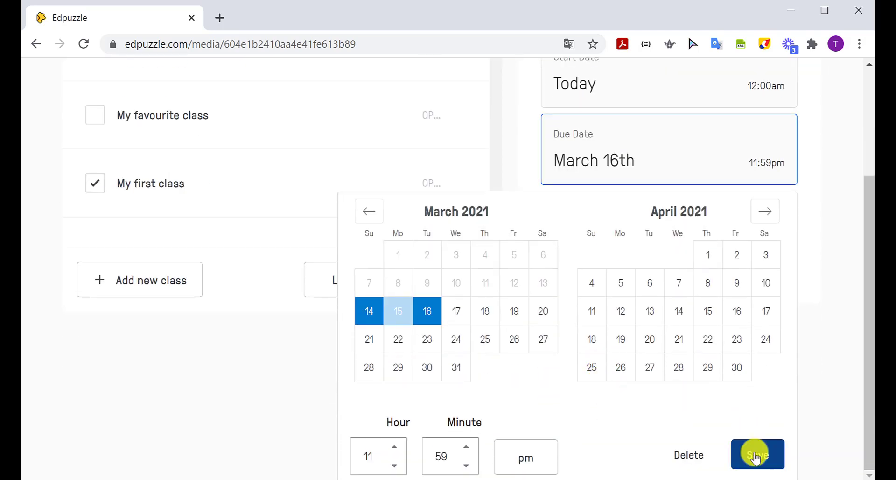
pyautogui.click(757, 457)
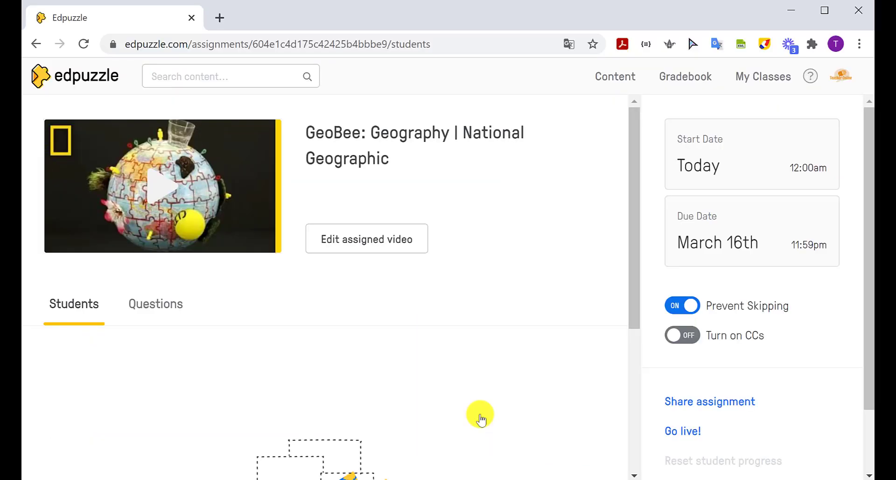
# - Open the sharing options of the assigned GeoBee video and copy the assignment link for students
pyautogui.scroll(-2, 797, 421)
pyautogui.scroll(2, 796, 420)
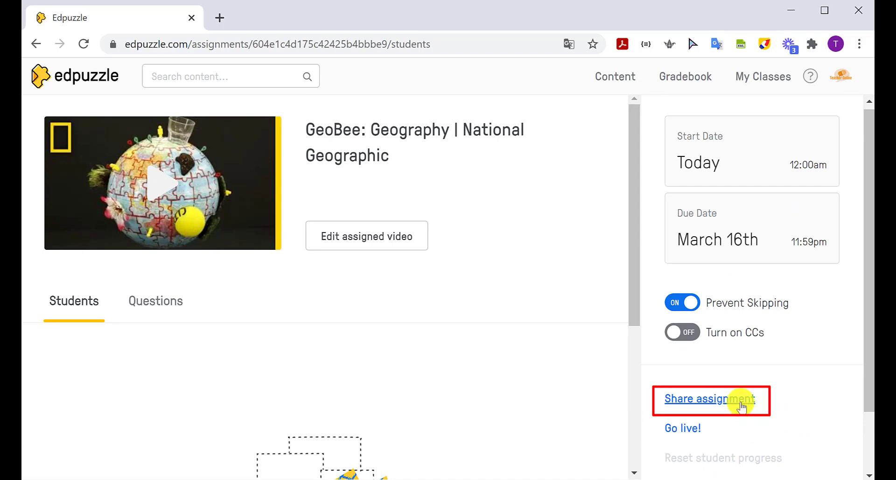
pyautogui.click(742, 401)
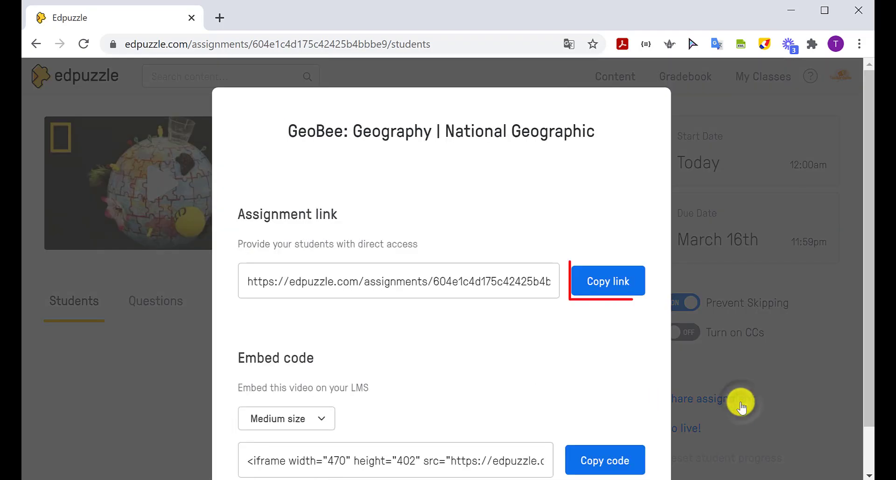
pyautogui.click(621, 289)
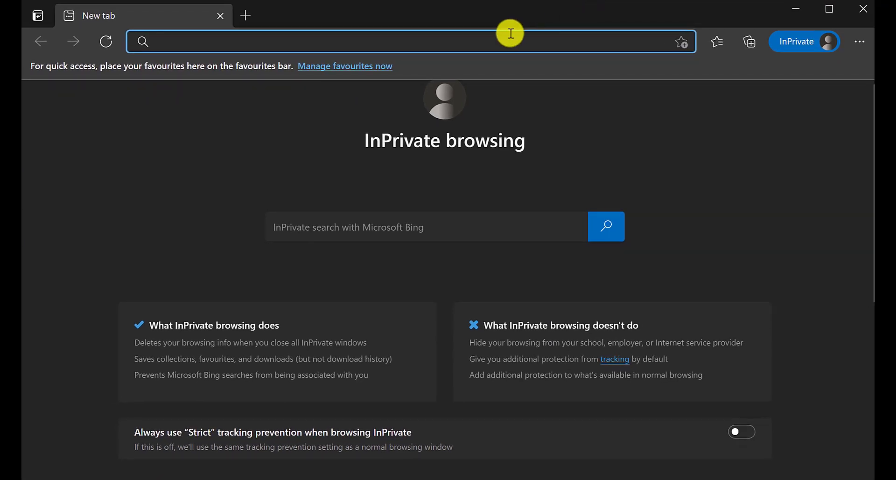
# - Open the copied assignment link in the InPrivate window and join the open class with the student's nickname
pyautogui.hotkey('ctrl', 'v')
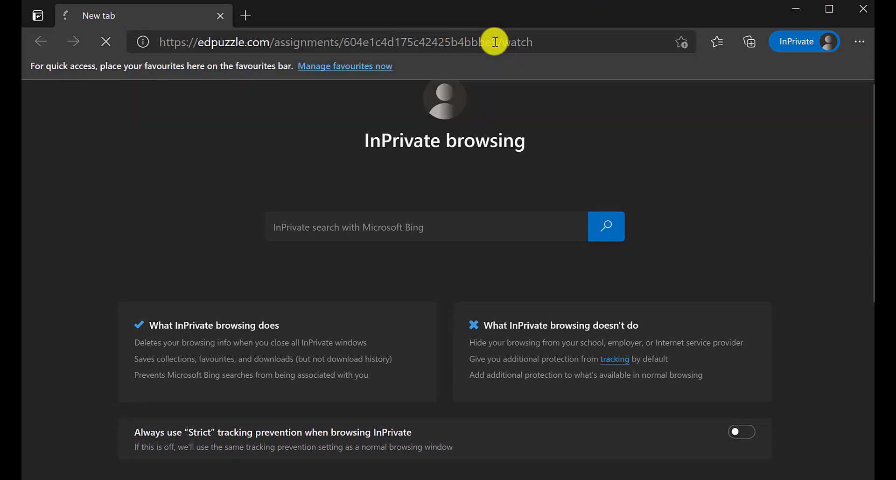
pyautogui.press('Return')
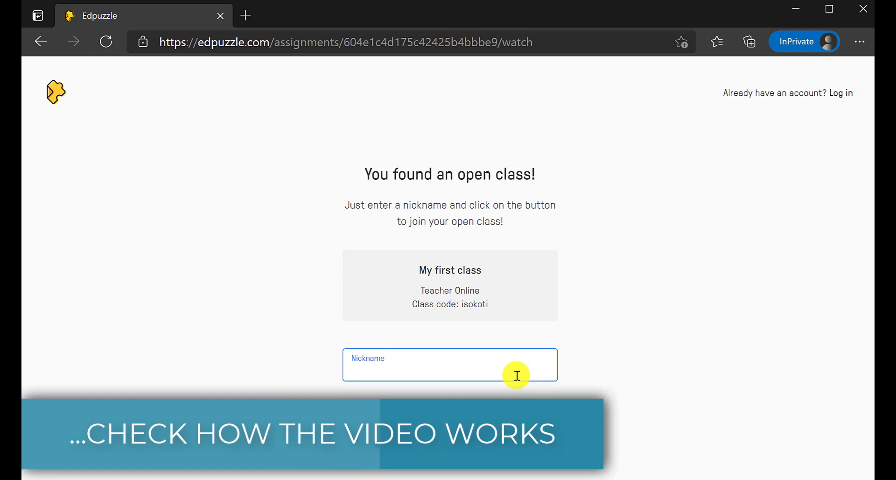
pyautogui.write('William')
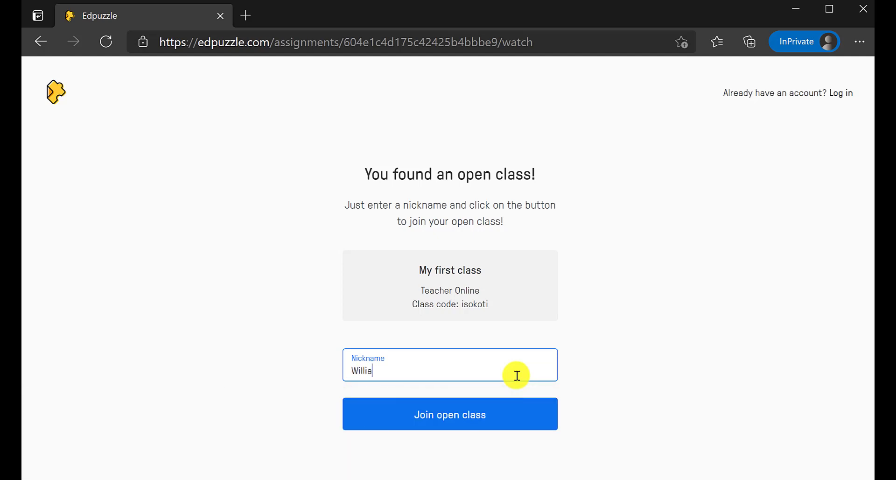
pyautogui.click(516, 424)
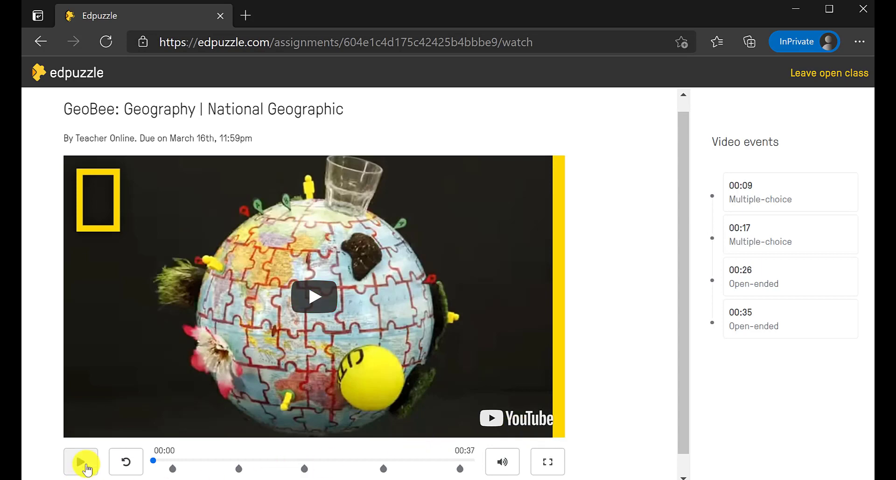
# - Play the lesson past the opening note and answer the imaginary-line question with "a border"
pyautogui.click(81, 462)
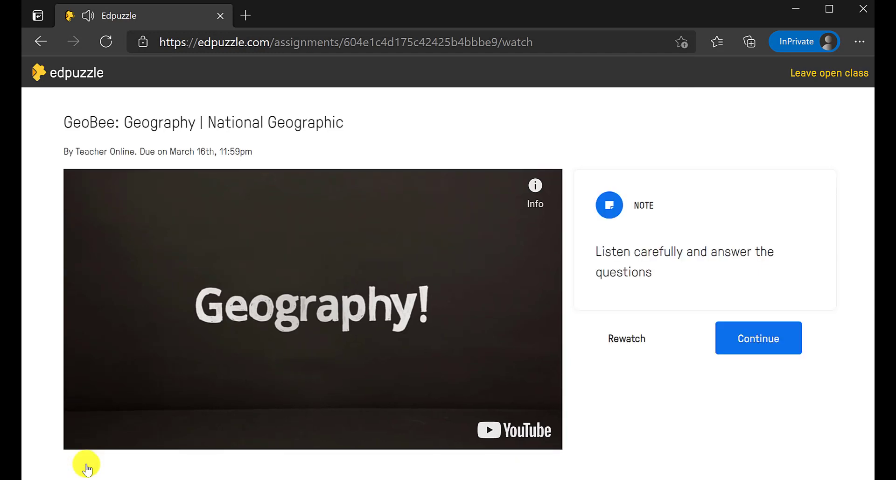
pyautogui.click(738, 344)
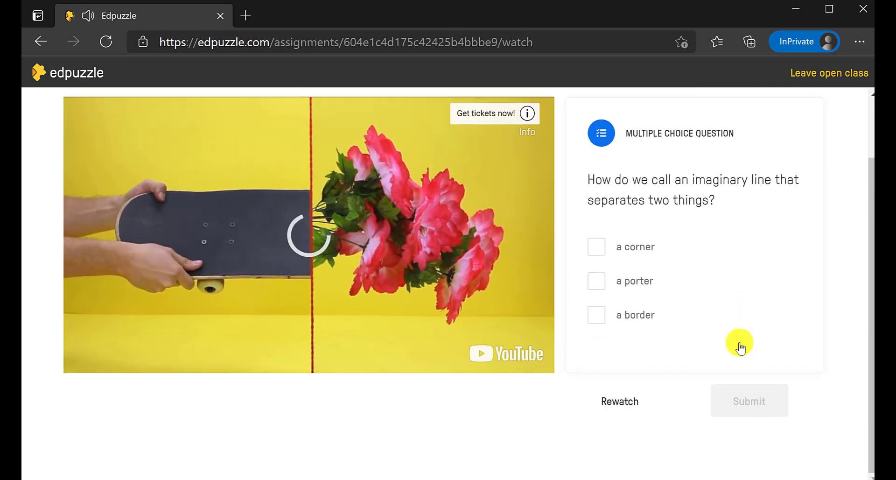
pyautogui.click(596, 314)
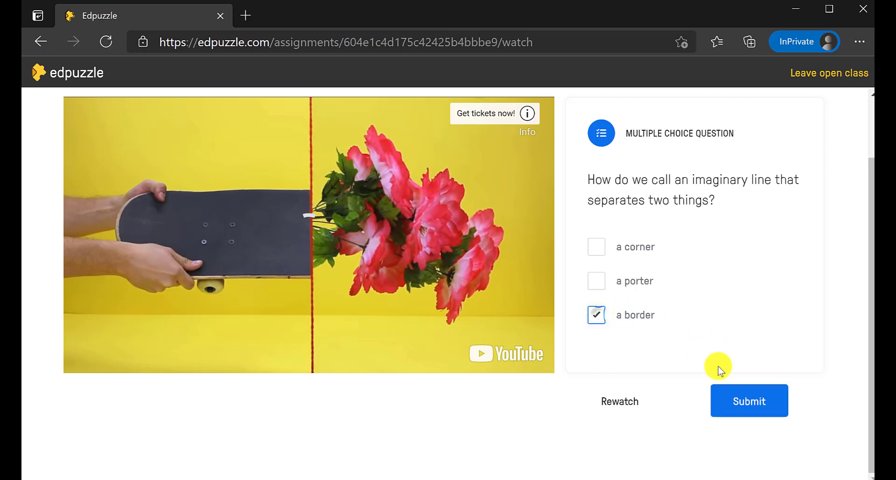
pyautogui.click(747, 402)
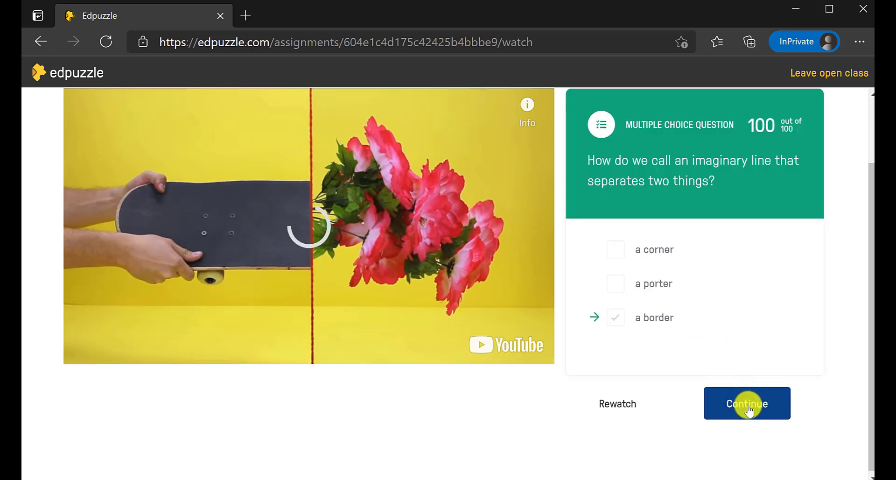
pyautogui.click(747, 404)
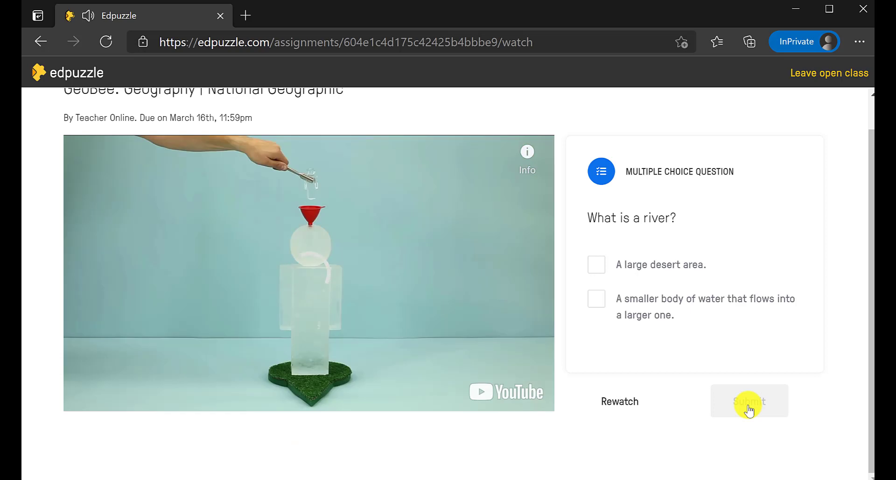
# - Answer "What is a river?" with "A smaller body of water that flows into a larger one." and continue the video
pyautogui.click(595, 300)
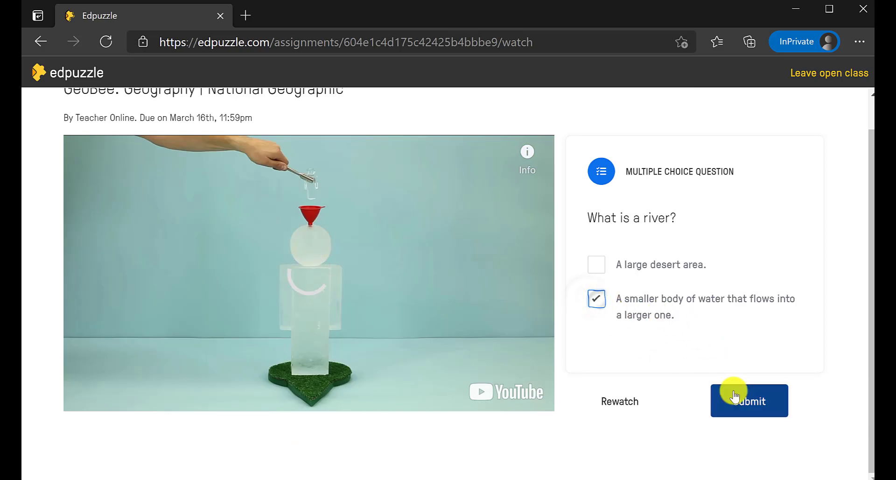
pyautogui.click(735, 398)
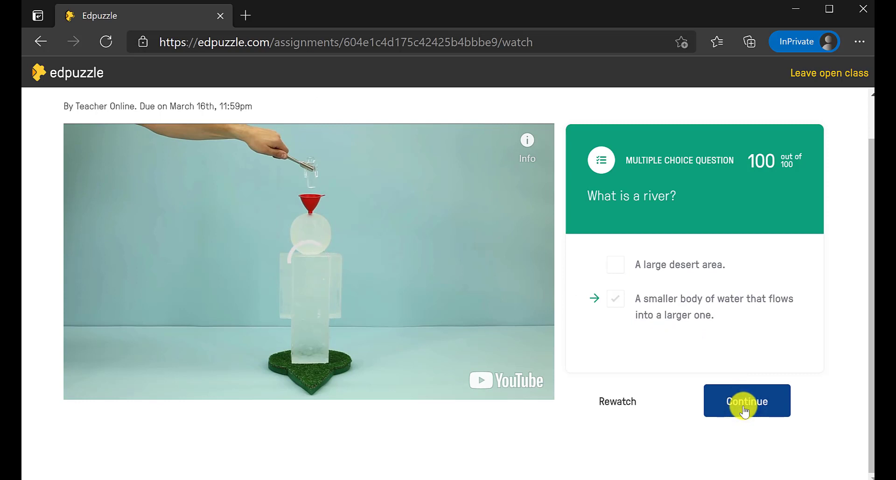
pyautogui.click(744, 411)
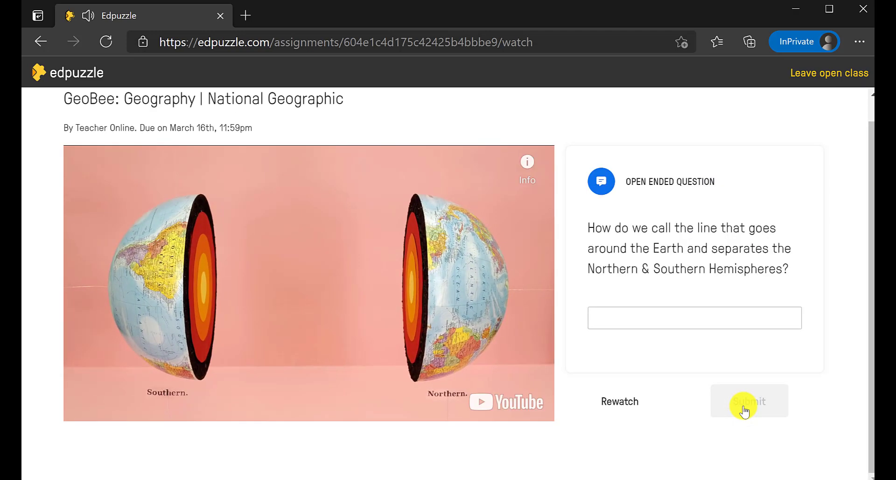
# - Submit "the Equator" as the answer to the open-ended question about the line separating the hemispheres, and continue the video
pyautogui.click(724, 316)
pyautogui.write('the Equator')
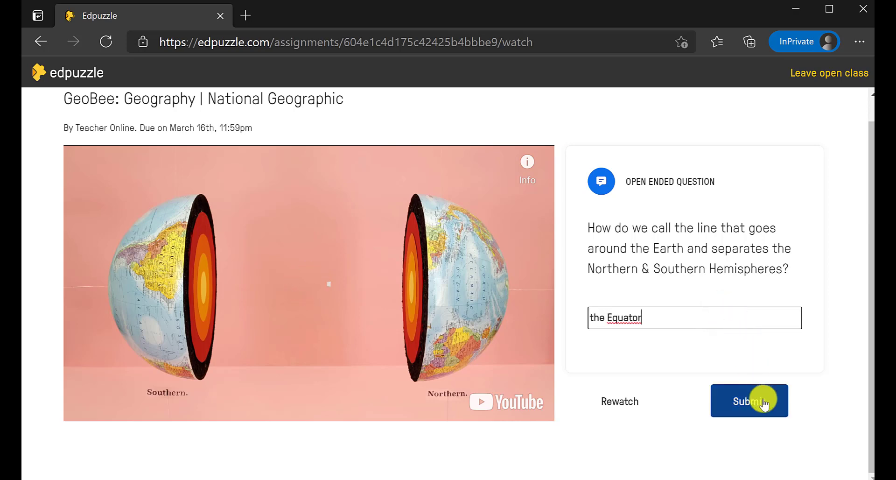
pyautogui.click(768, 404)
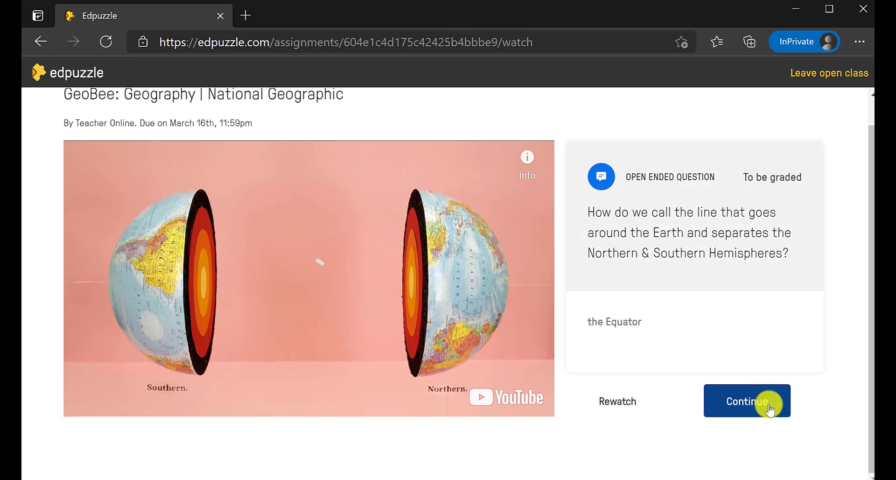
pyautogui.click(768, 409)
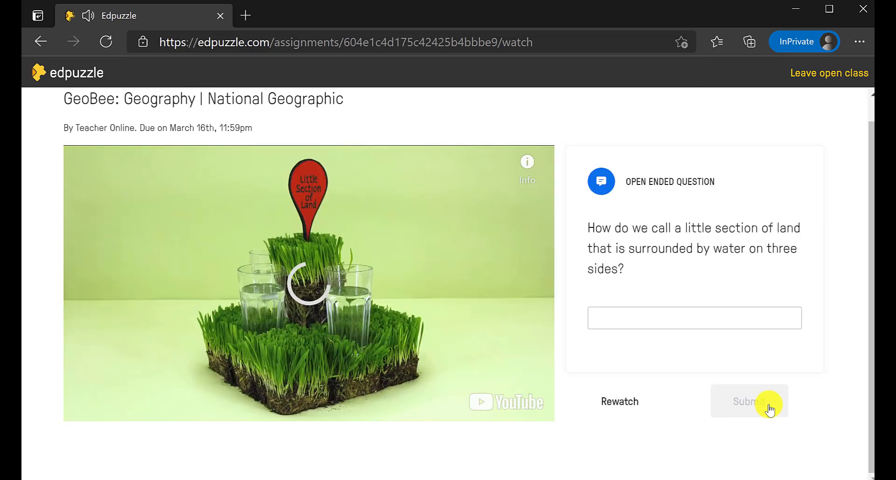
# - Submit "a peninsula" as the answer to the question about land surrounded by water on three sides
pyautogui.click(715, 321)
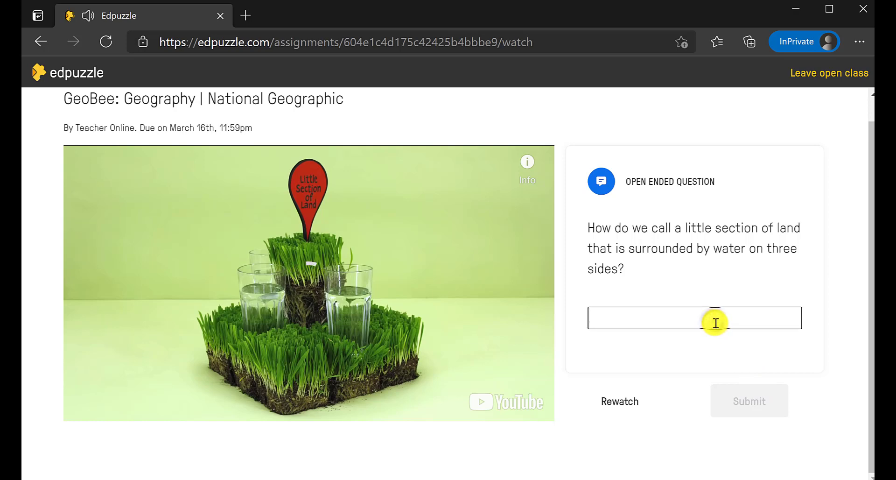
pyautogui.write('a peni')
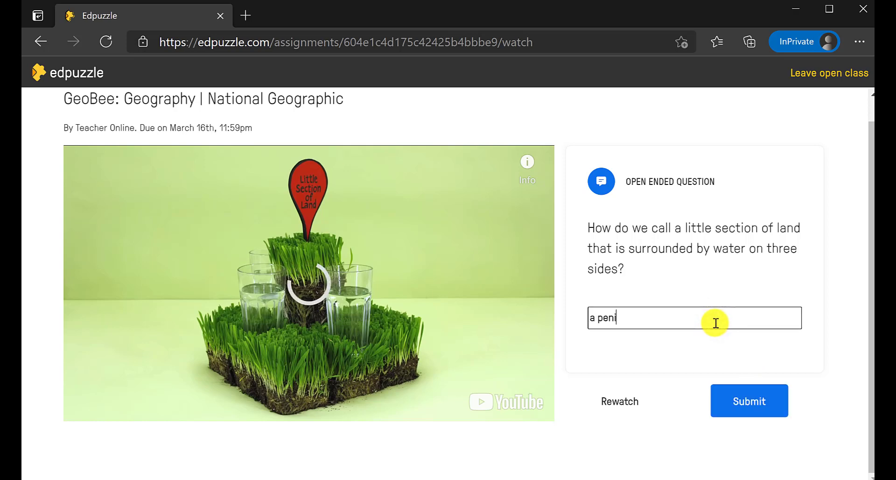
pyautogui.click(765, 403)
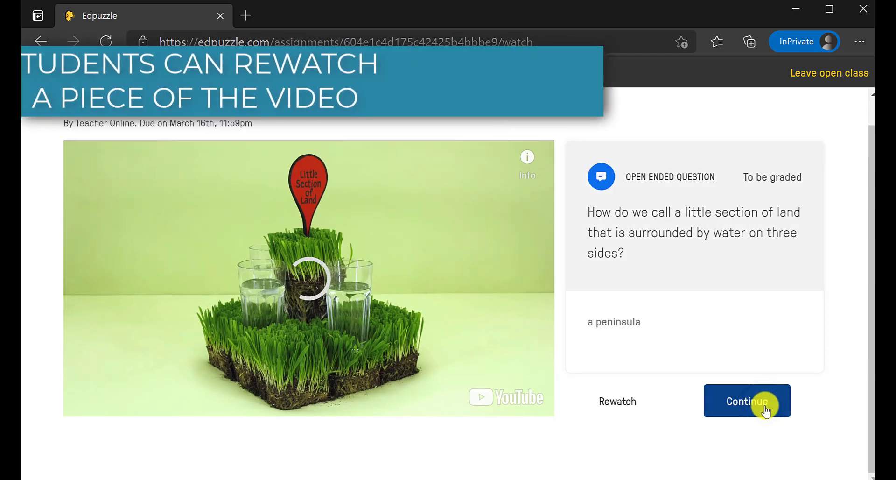
# - Rewatch the last video section, then finish the lesson and show the student's results
pyautogui.click(618, 403)
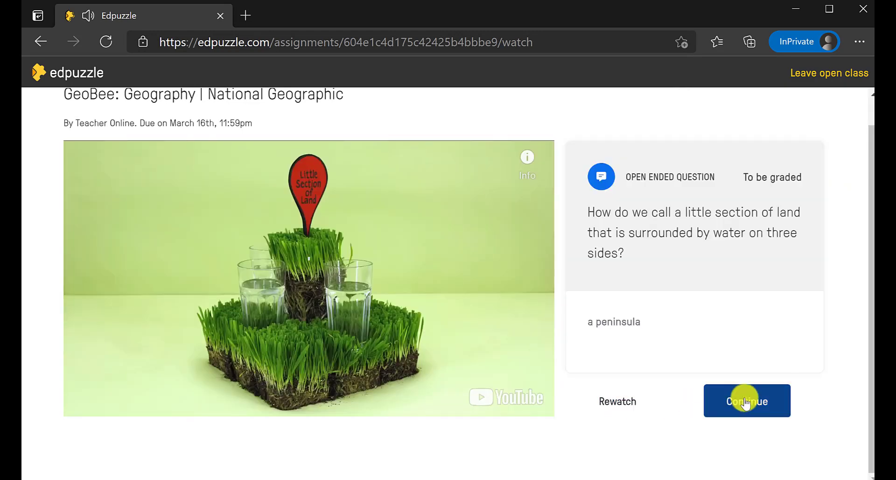
pyautogui.click(745, 400)
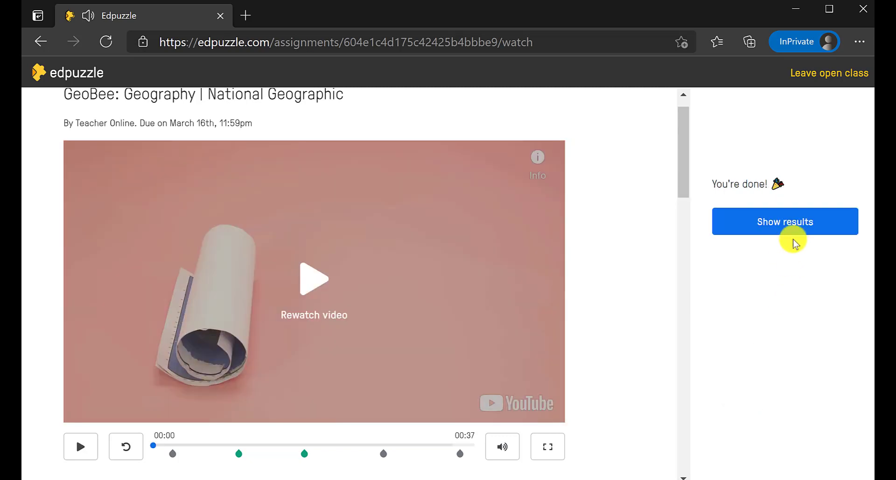
pyautogui.click(798, 225)
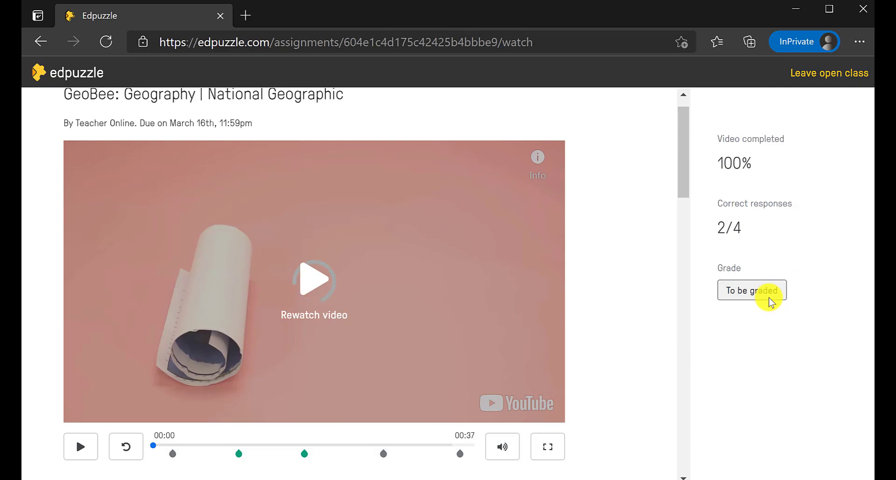
# - Return to the teacher's Chrome window and open the GeoBee assignment's student progress from "My first class"
pyautogui.hotkey('alt', 'Tab')
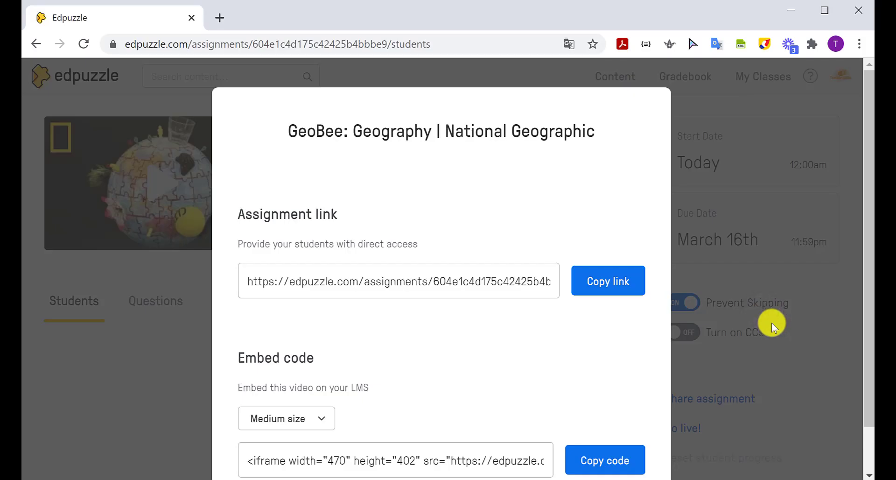
pyautogui.click(772, 322)
pyautogui.click(168, 305)
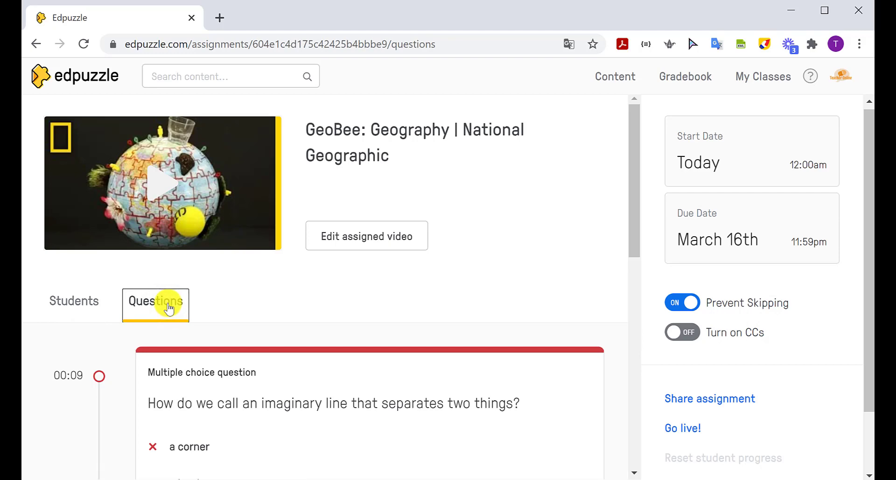
pyautogui.click(762, 81)
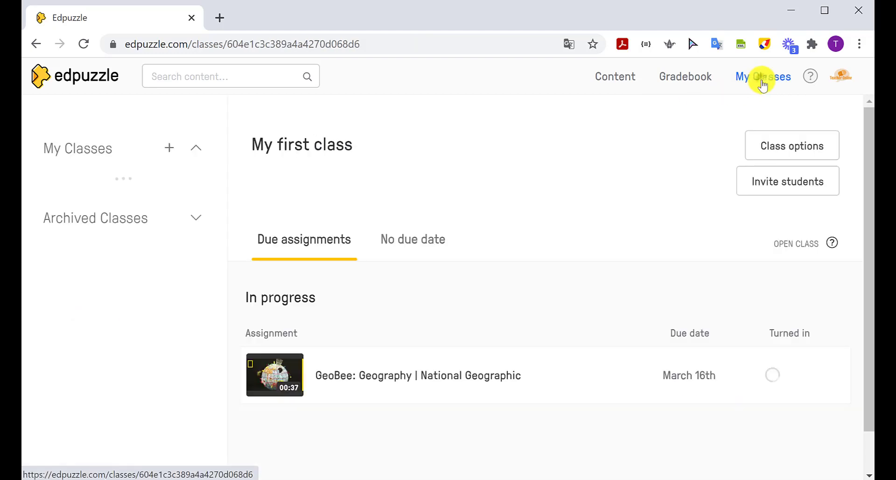
pyautogui.click(520, 378)
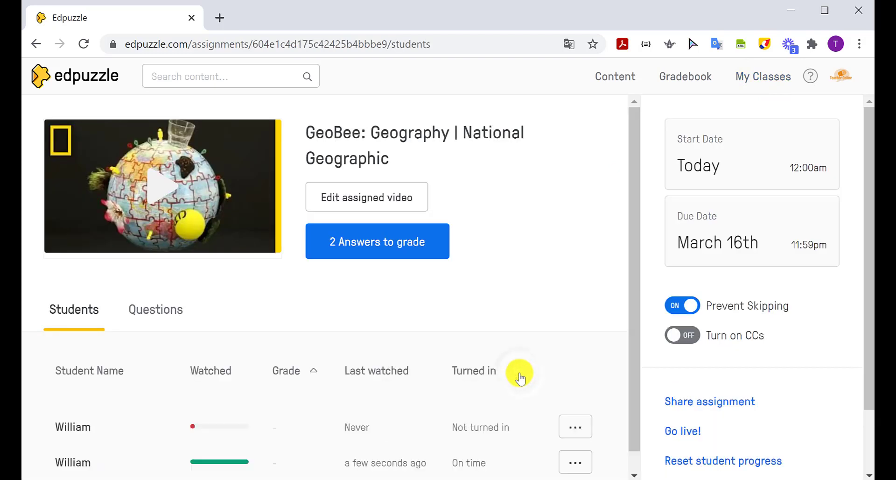
# - Open the submission of the student who turned in on time and grade the "the Equator" answer 100 of 100
pyautogui.scroll(-3, 519, 376)
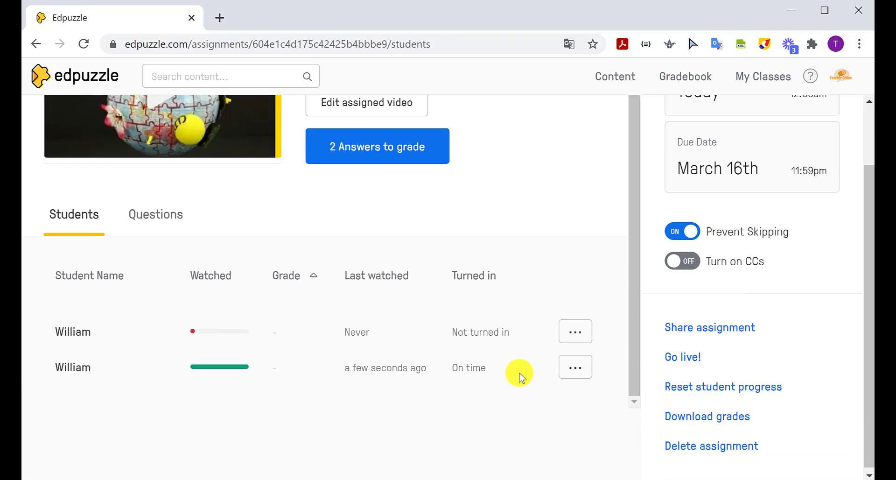
pyautogui.click(486, 376)
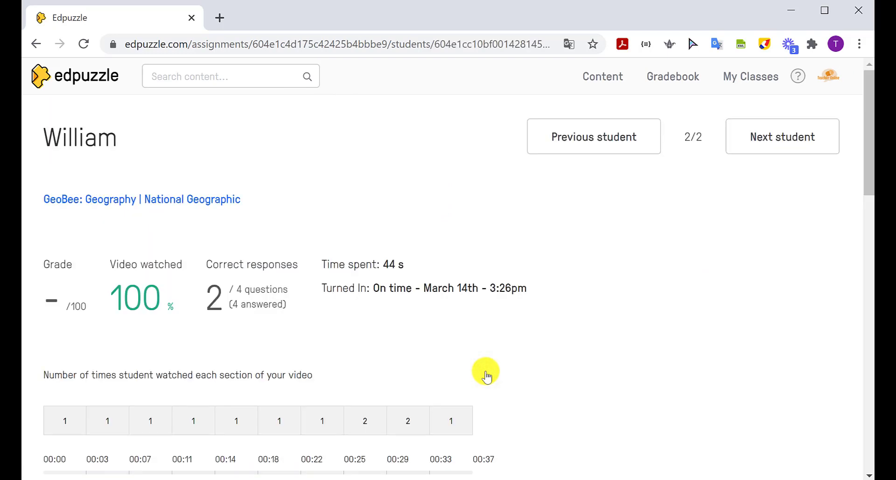
pyautogui.scroll(-8, 486, 376)
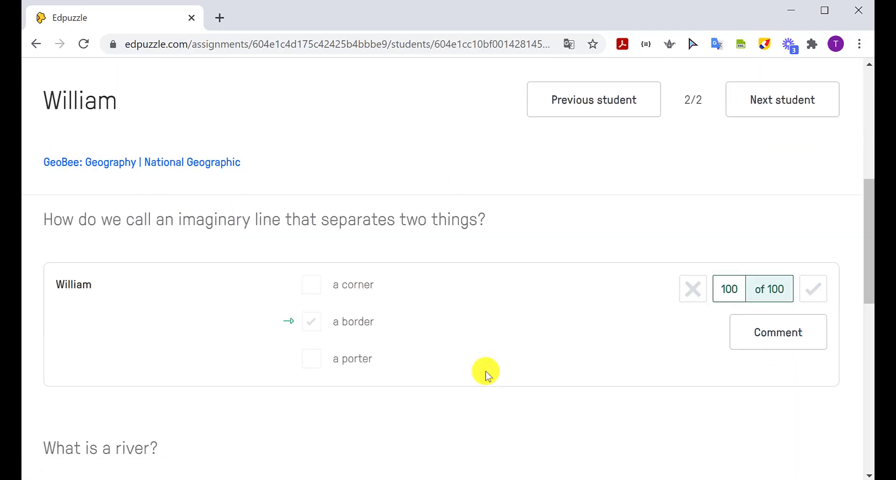
pyautogui.scroll(-5, 486, 377)
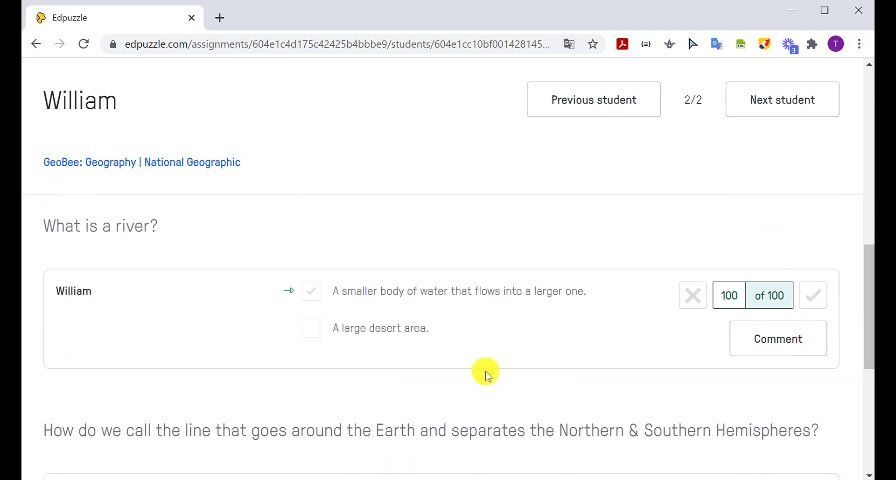
pyautogui.scroll(-2, 486, 377)
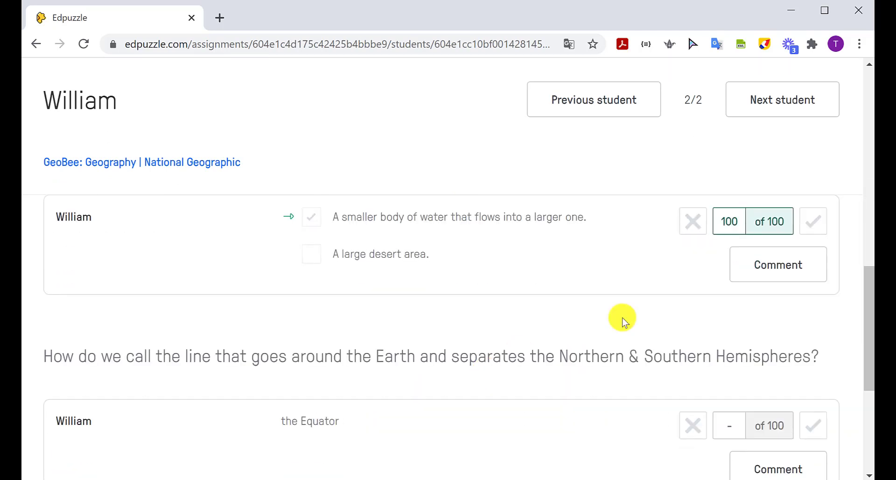
pyautogui.scroll(-3, 700, 296)
pyautogui.scroll(-1, 704, 298)
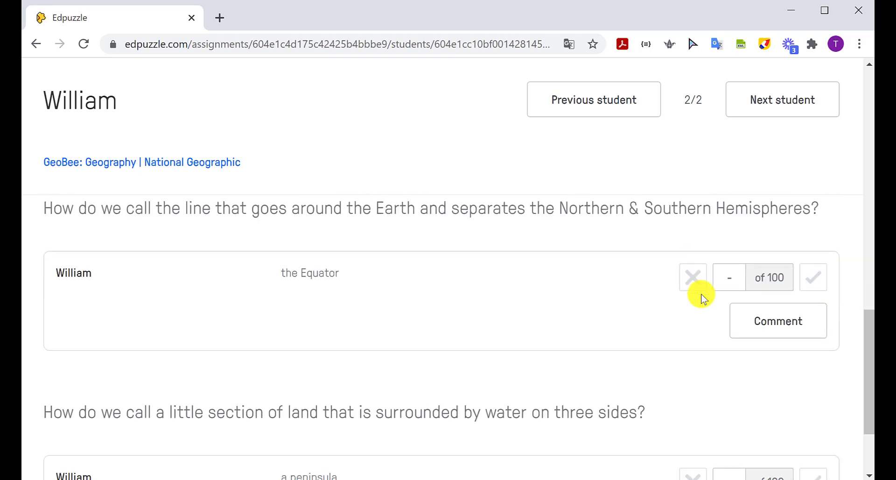
pyautogui.click(726, 280)
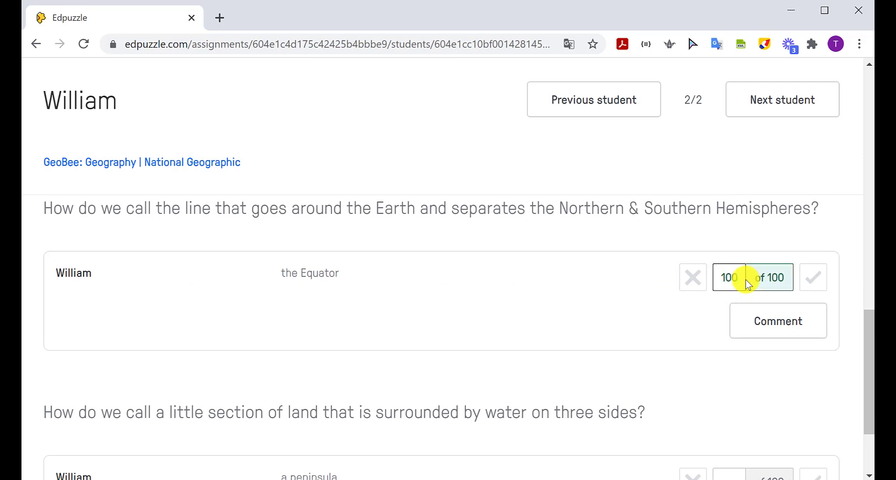
# - Add the comment "Great!" to the student's "the Equator" answer
pyautogui.click(772, 322)
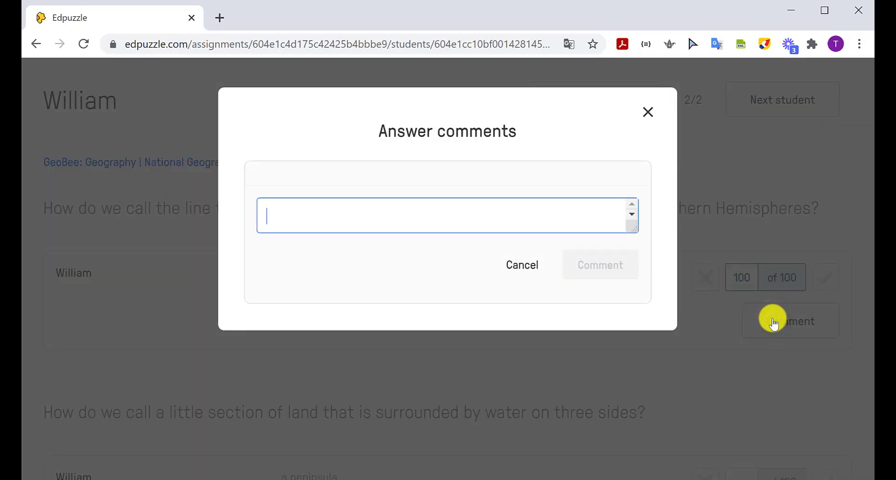
pyautogui.write('Great!')
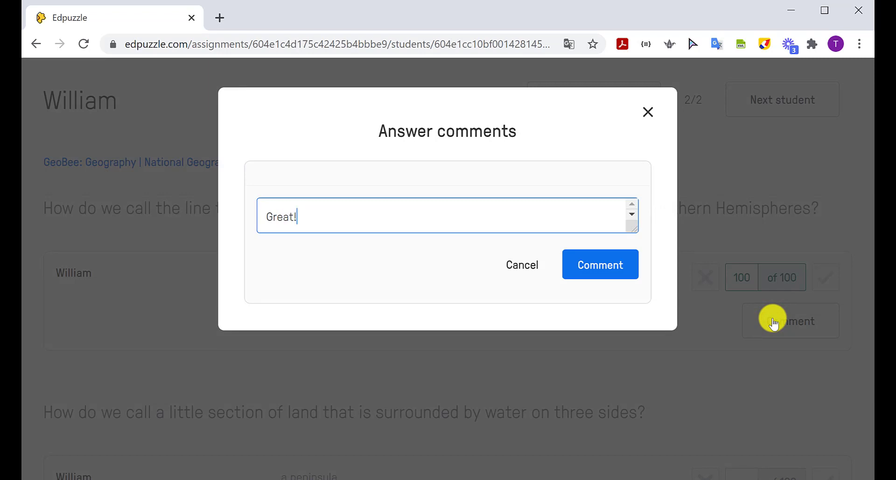
pyautogui.click(593, 259)
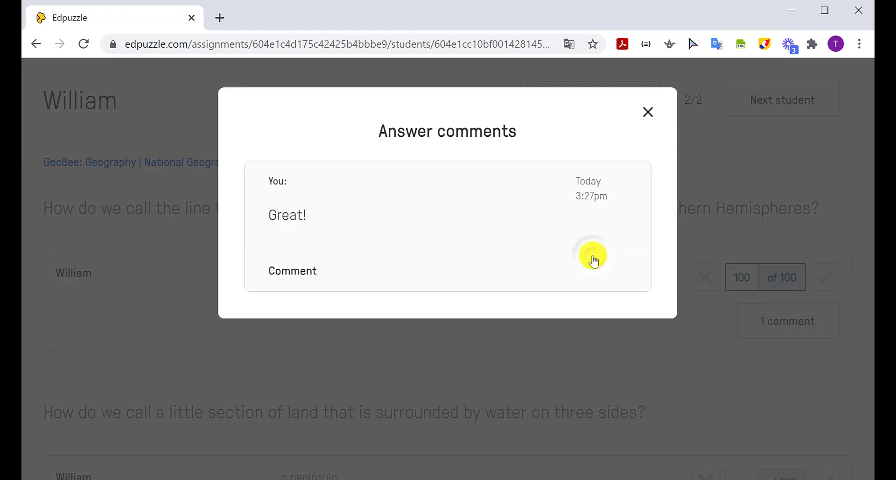
# - Close the "the Equator" answer's comments and grade the student's "a peninsula" answer 100 of 100
pyautogui.click(647, 112)
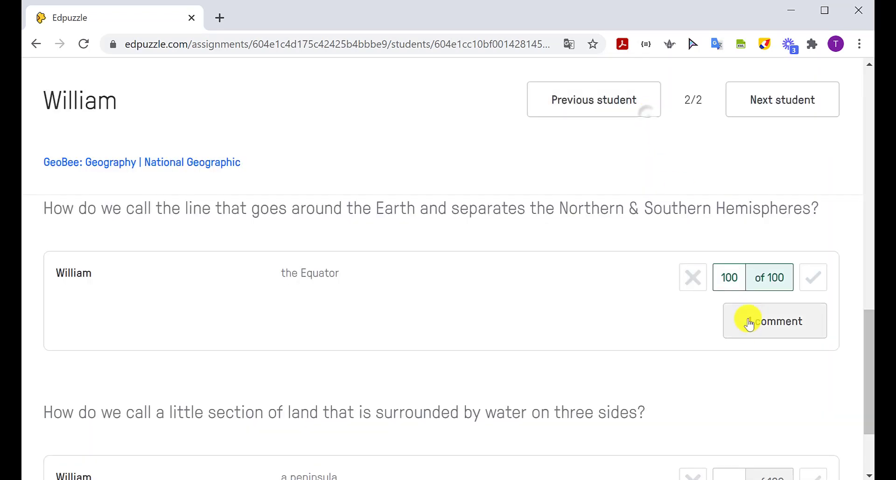
pyautogui.scroll(-3, 746, 314)
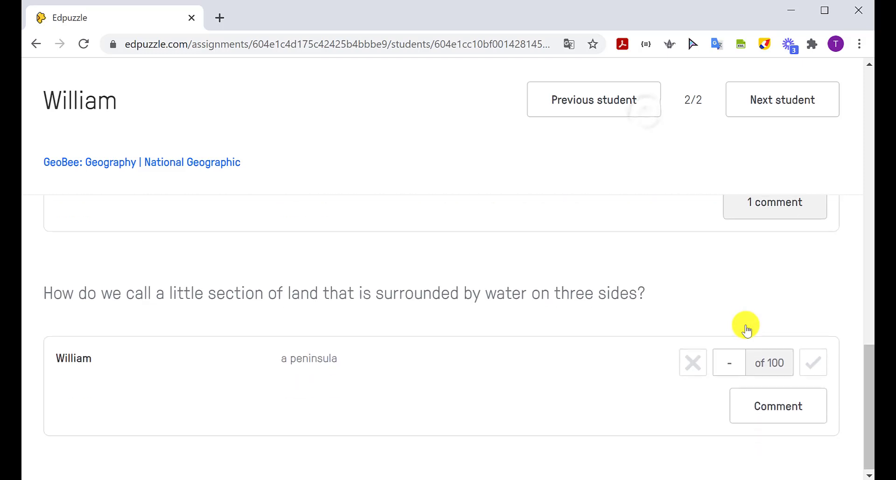
pyautogui.click(731, 361)
pyautogui.write('100')
# - Add the comment "Wonderful!" to the student's "a peninsula" answer and close the answer comments
pyautogui.click(742, 400)
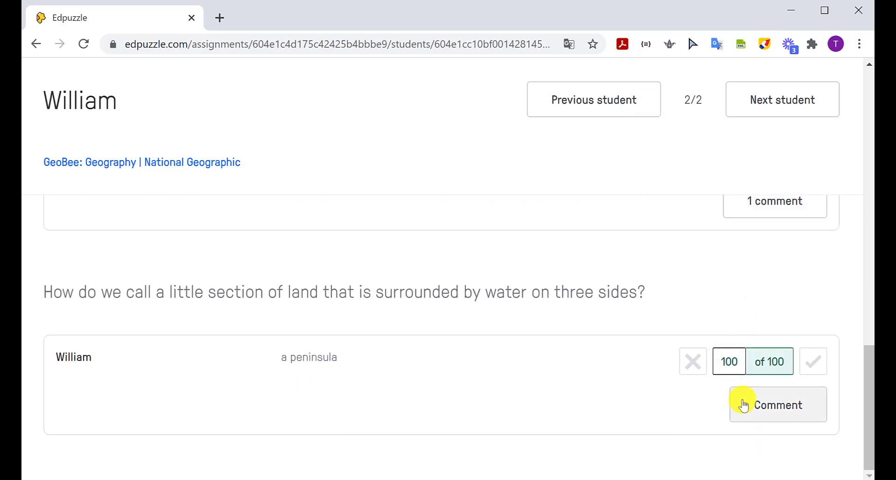
pyautogui.write('Wo')
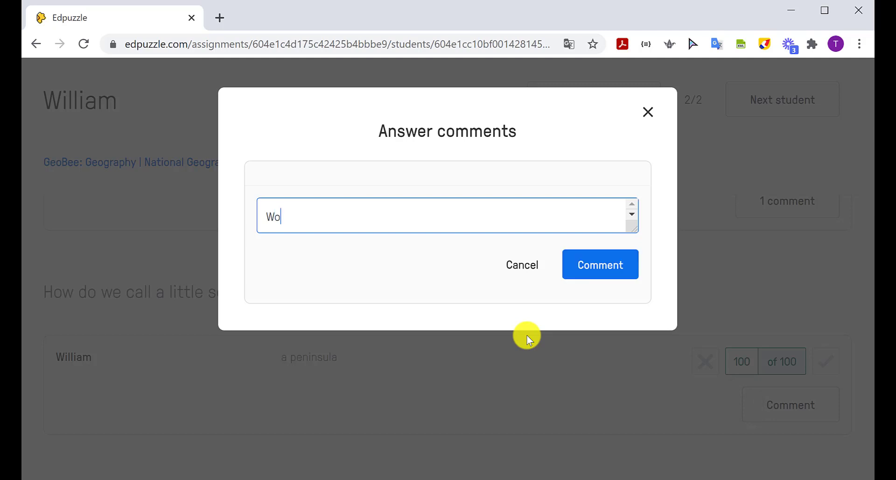
pyautogui.write('nderful!')
pyautogui.click(589, 263)
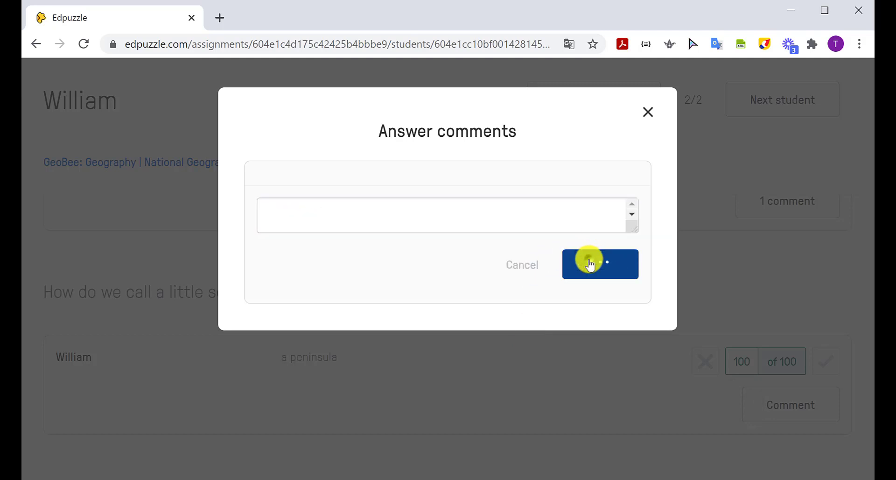
pyautogui.click(646, 112)
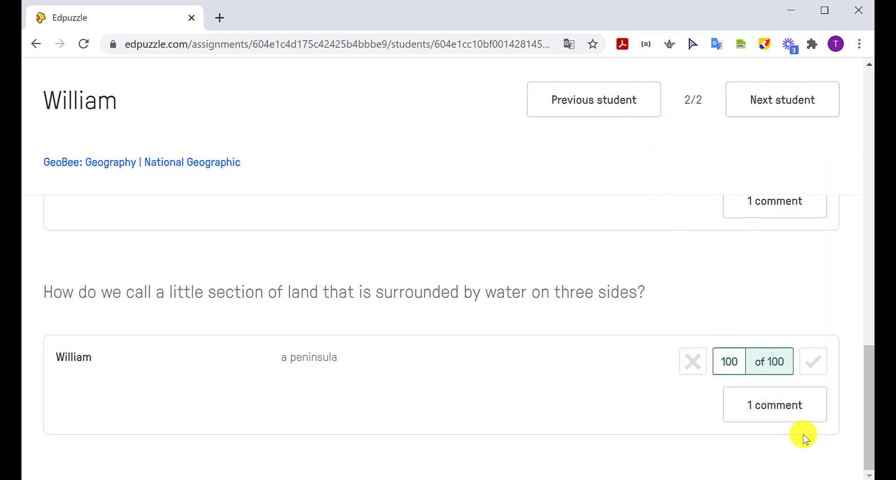
# - View the next student's GeoBee submission and return to the class overview of "My first class"
pyautogui.scroll(5, 801, 435)
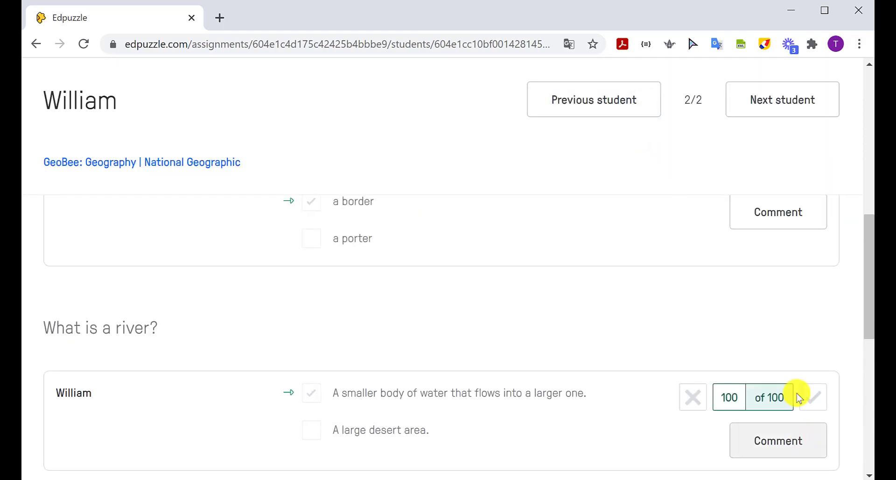
pyautogui.click(775, 112)
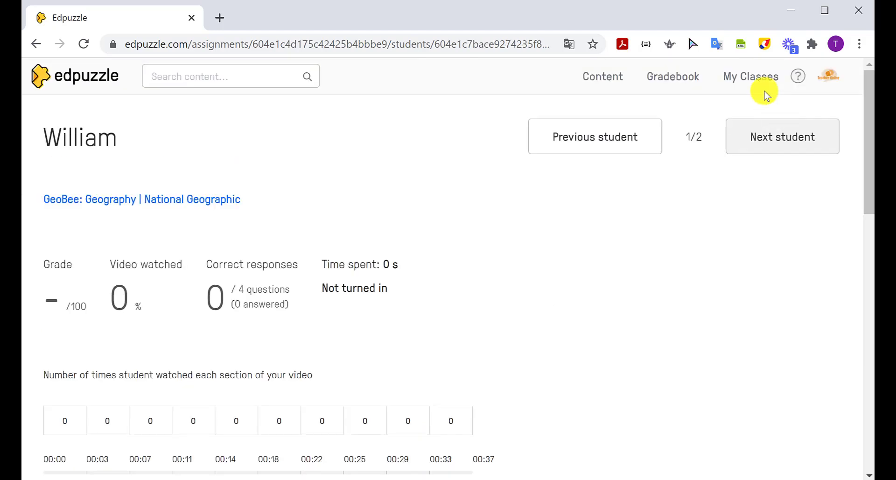
pyautogui.click(752, 77)
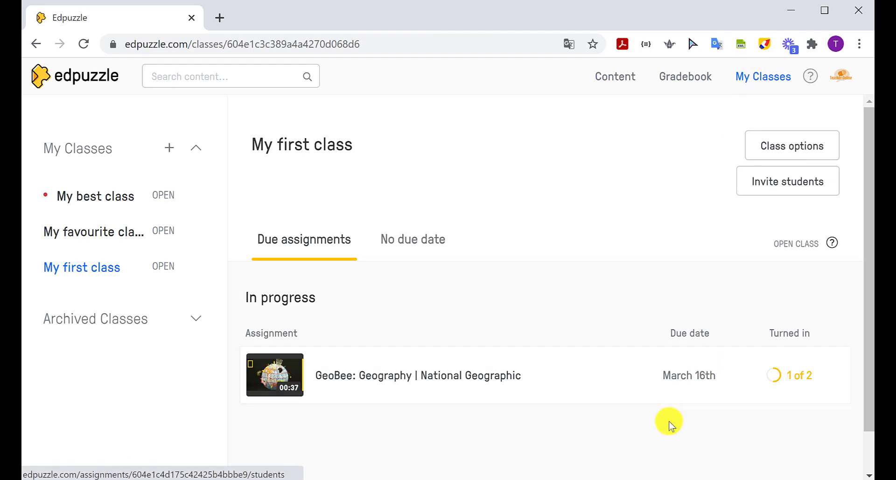